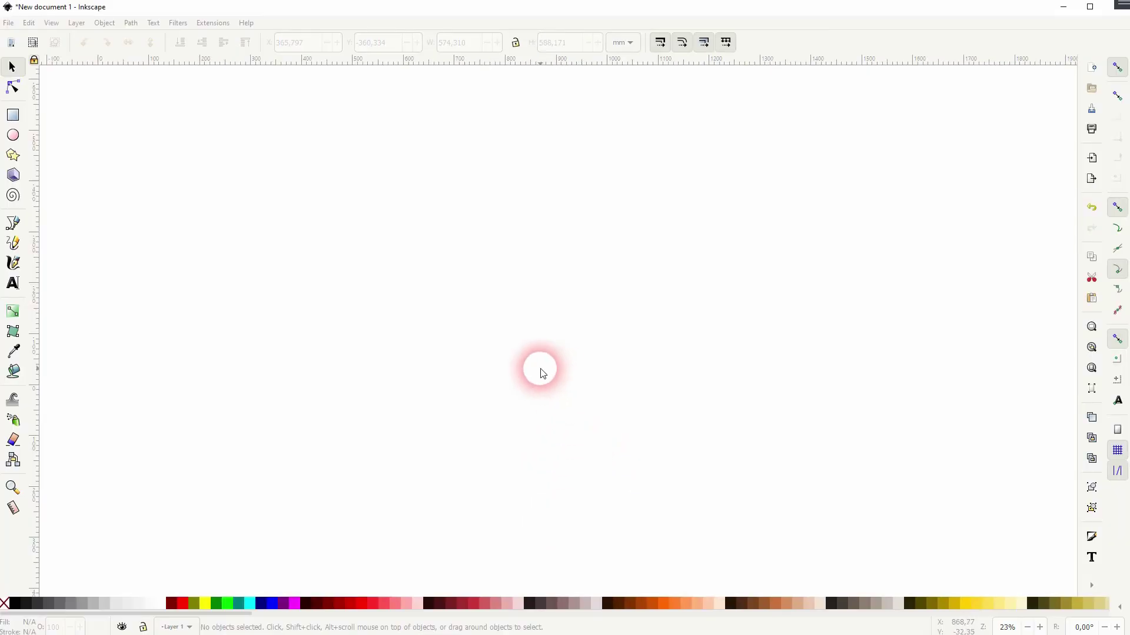
# Draw a large circle near the page centre and fill it with mid gray
pyautogui.click(14, 135)
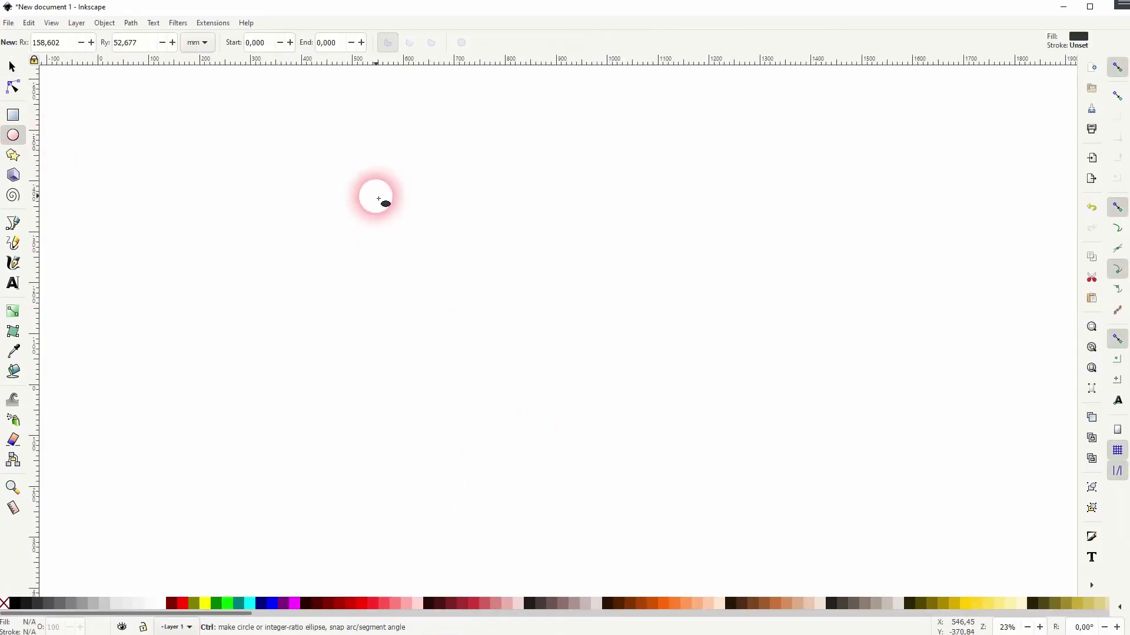
pyautogui.moveTo(379, 194)
pyautogui.mouseDown()
pyautogui.moveTo(576, 353)
pyautogui.moveTo(581, 382)
pyautogui.moveTo(600, 398)
pyautogui.mouseUp()
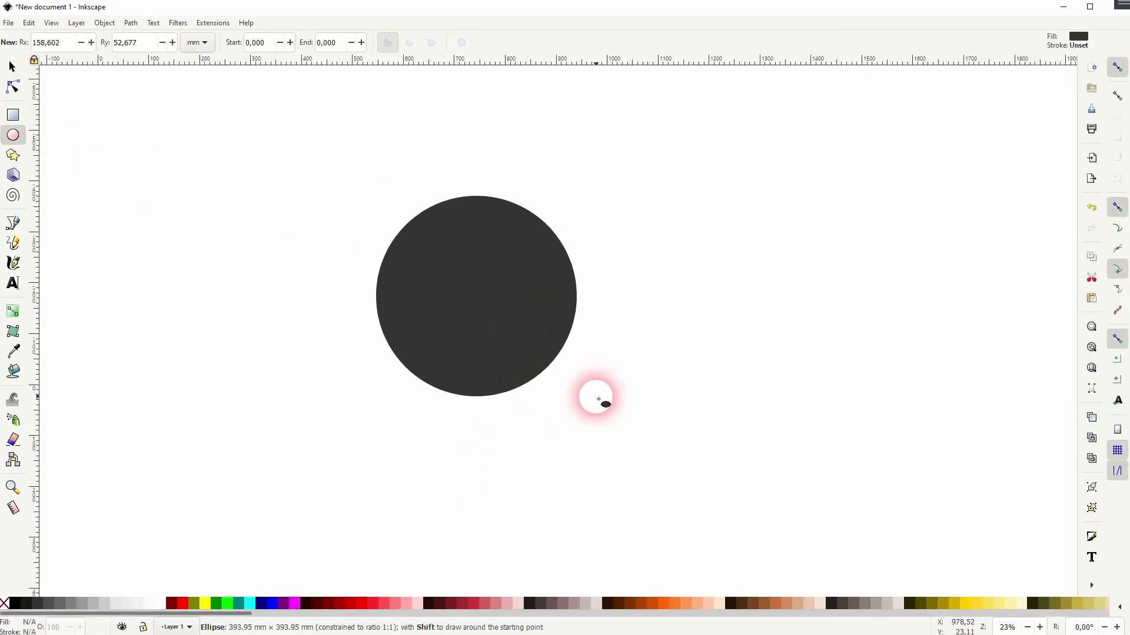
pyautogui.click(72, 600)
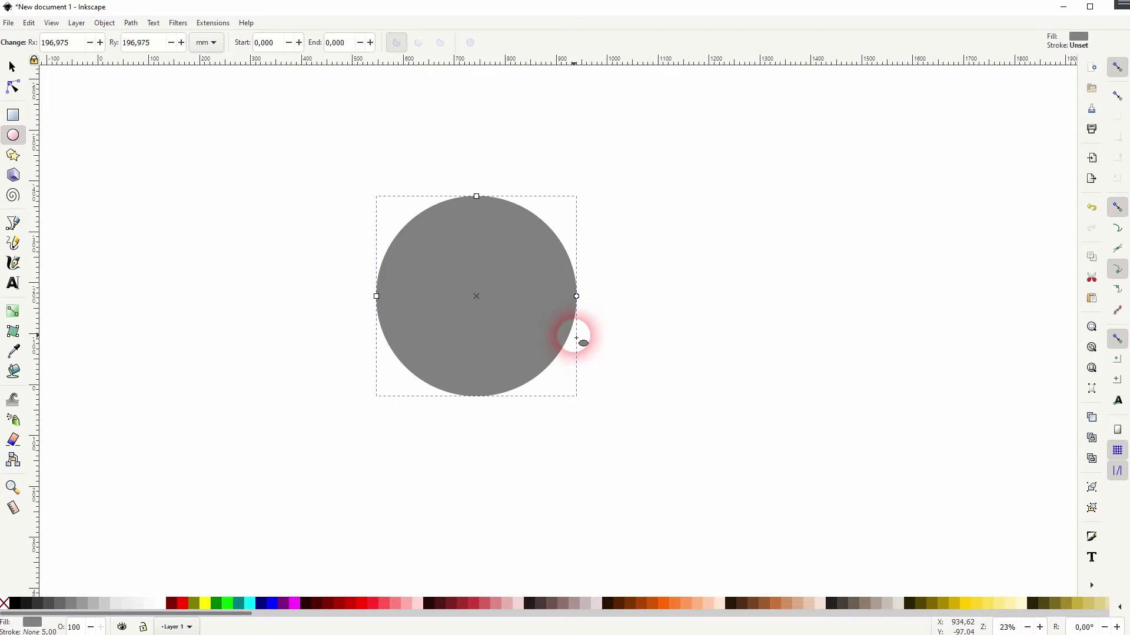
# Make a white copy of the circle, shrink it to about a third and place it upper-right inside the gray one
pyautogui.click(13, 66)
pyautogui.click(408, 236)
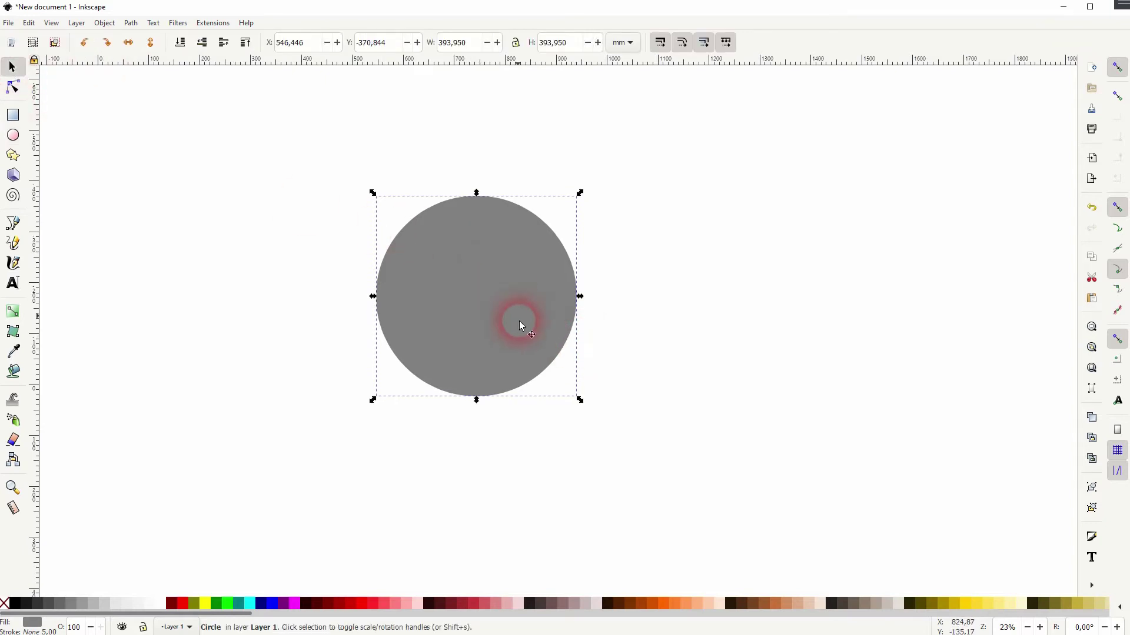
pyautogui.click(177, 603)
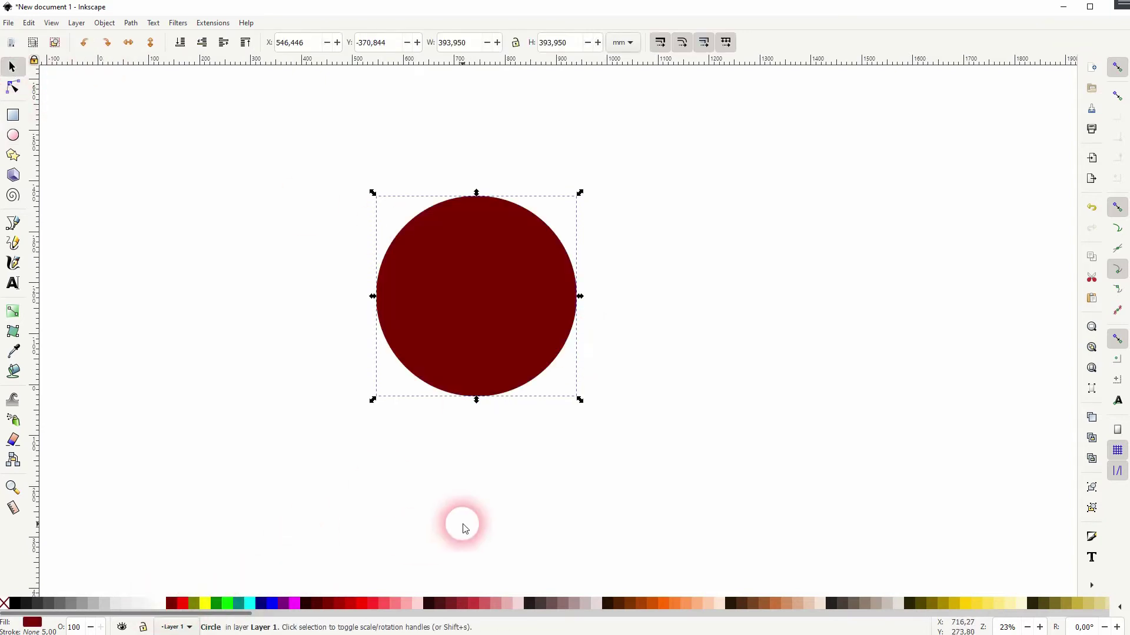
pyautogui.click(145, 605)
pyautogui.moveTo(580, 400); pyautogui.dragTo(513, 361)
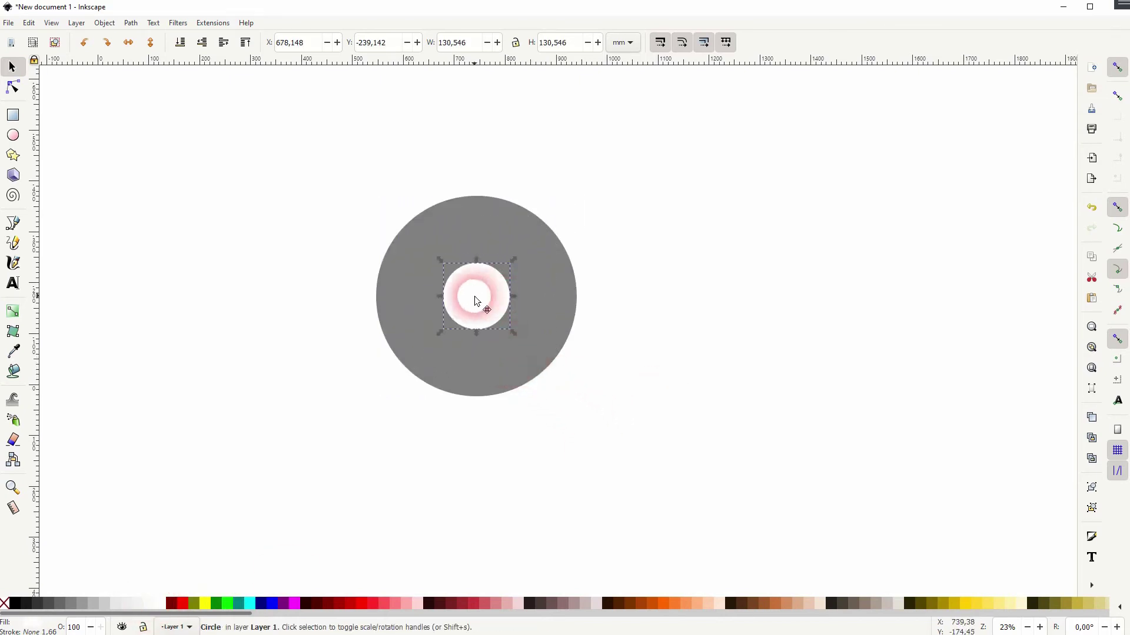
pyautogui.moveTo(476, 299); pyautogui.dragTo(530, 255)
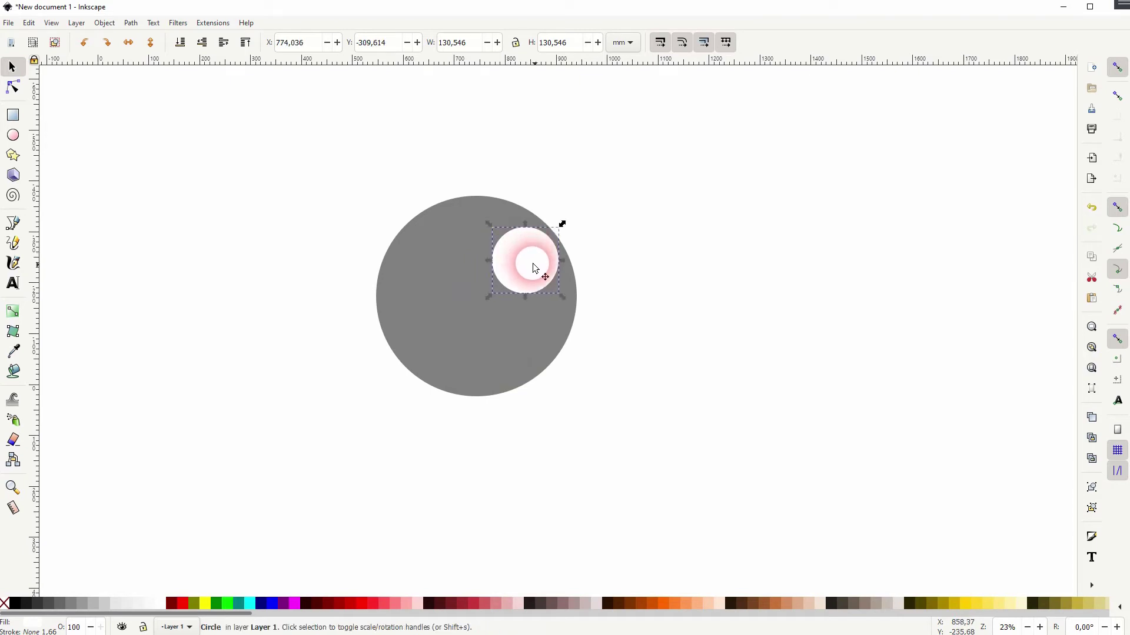
# Draw a closed four-sided diagonal slab over the circle with no outline and a 60% gray fill
pyautogui.click(641, 297)
pyautogui.click(13, 222)
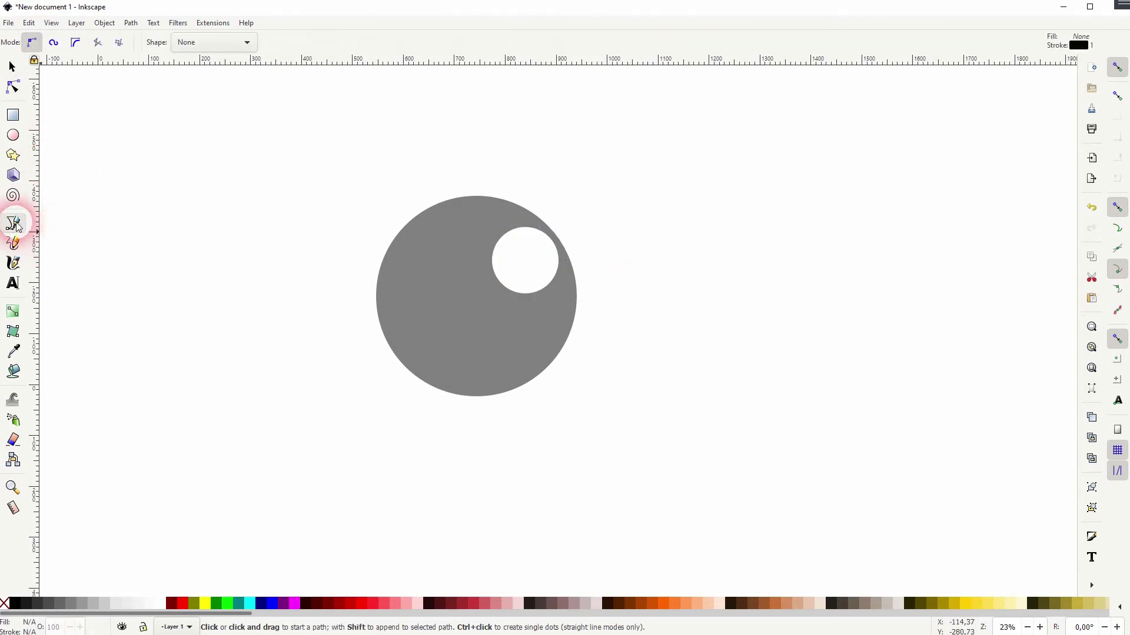
pyautogui.click(421, 187)
pyautogui.click(606, 354)
pyautogui.click(404, 453)
pyautogui.click(329, 287)
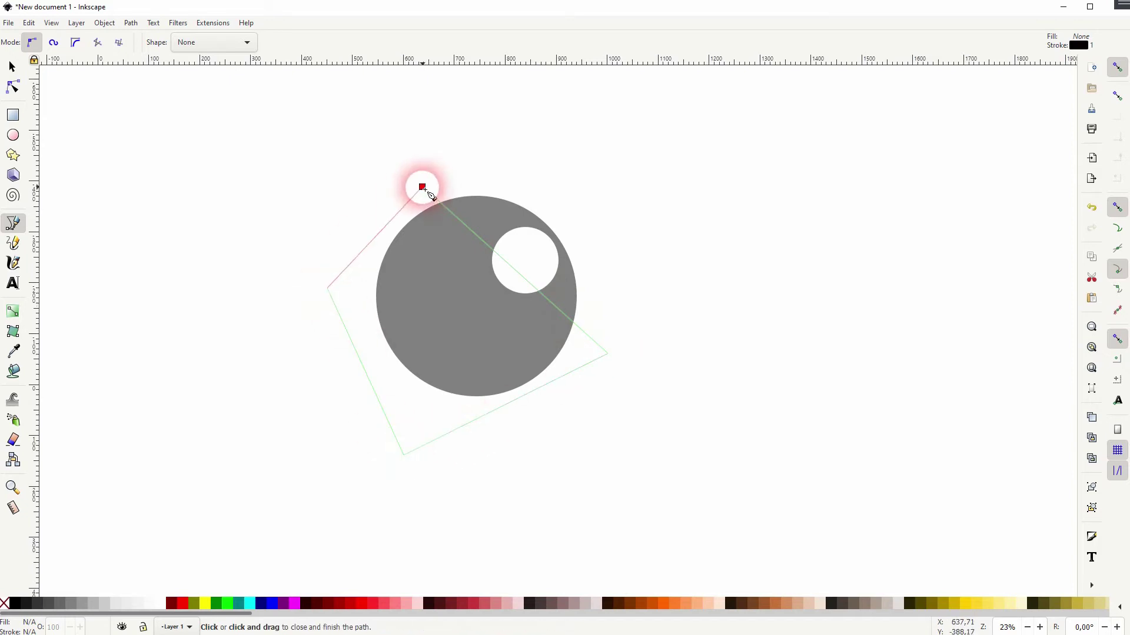
pyautogui.click(422, 187)
pyautogui.click(7, 603)
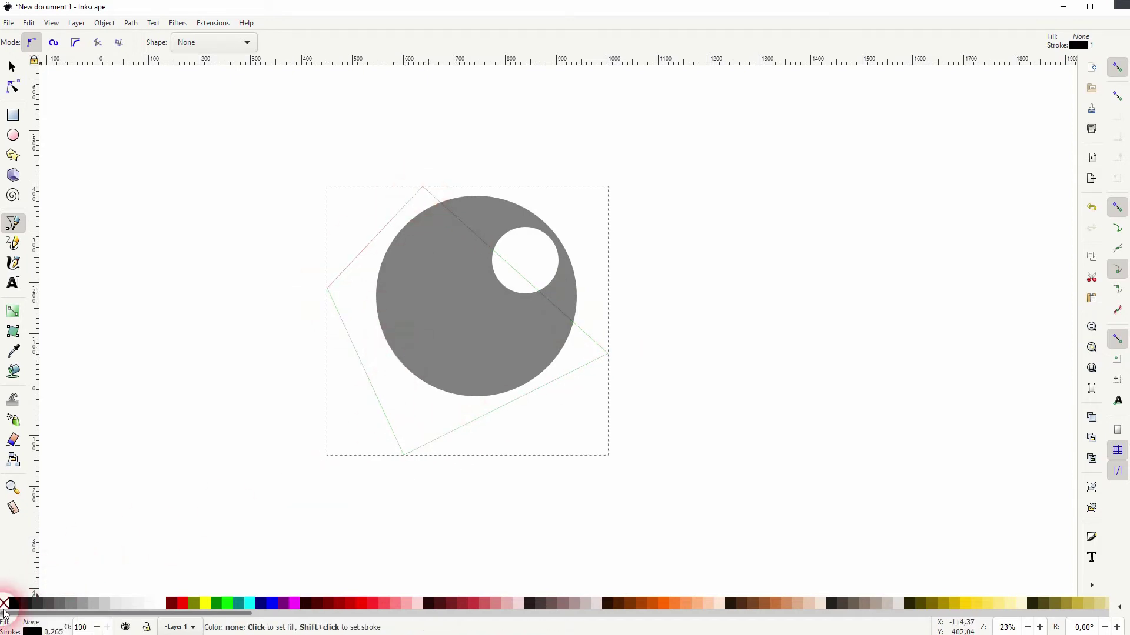
pyautogui.keyDown('shift'); pyautogui.click(7, 603); pyautogui.keyUp('shift')
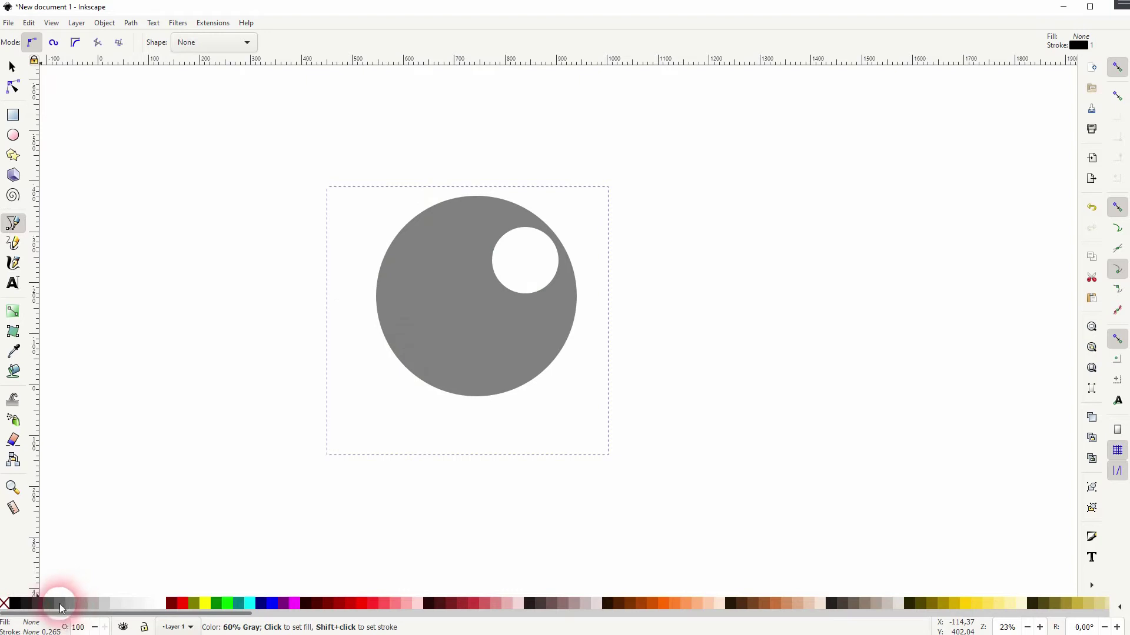
pyautogui.click(58, 603)
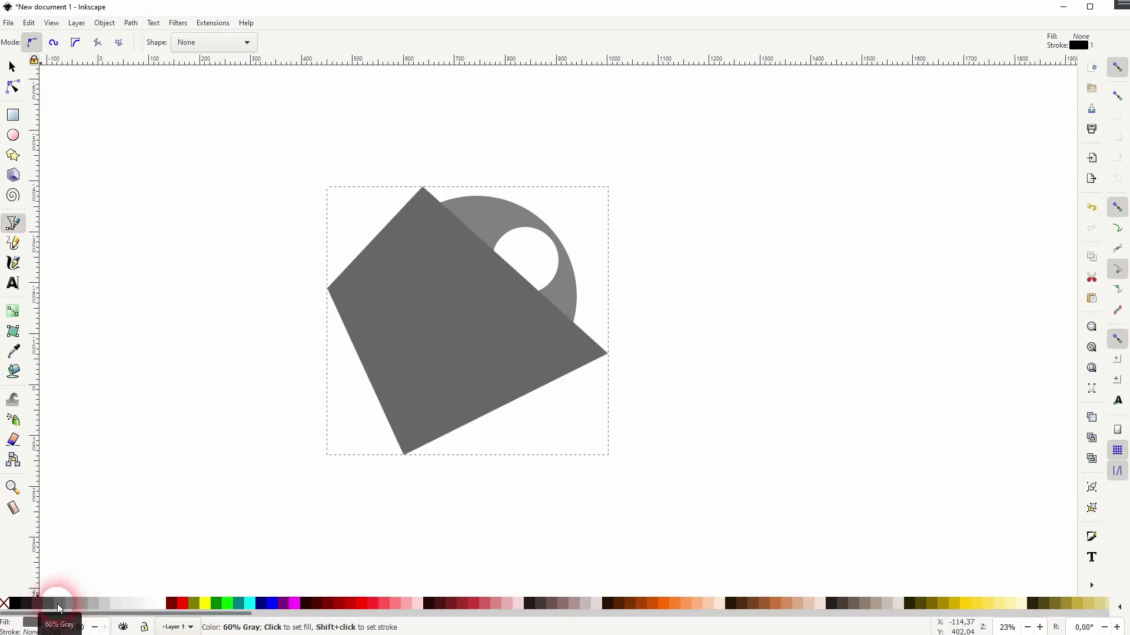
# Draw a second slab further left with no outline and a 70% gray fill
pyautogui.click(393, 204)
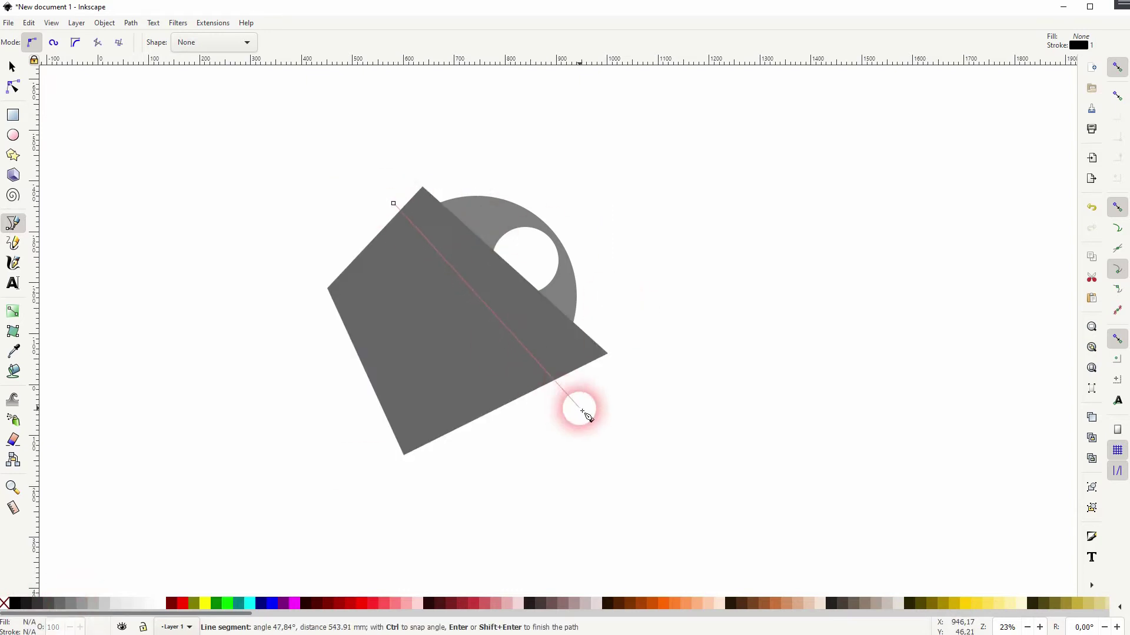
pyautogui.click(578, 407)
pyautogui.click(388, 475)
pyautogui.click(287, 254)
pyautogui.click(393, 205)
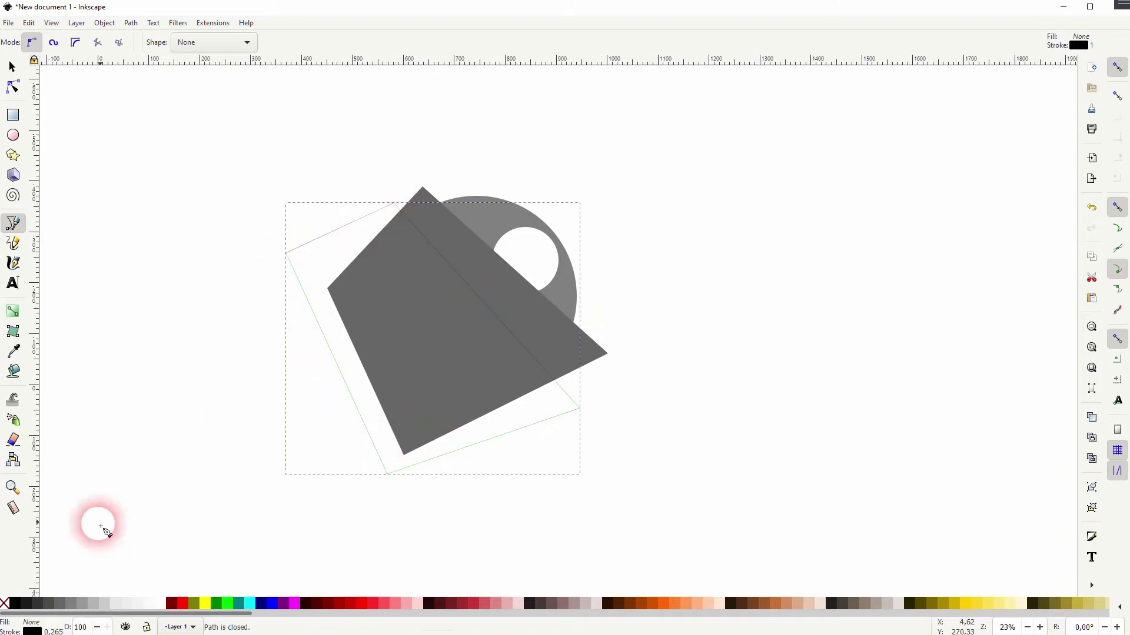
pyautogui.click(7, 603)
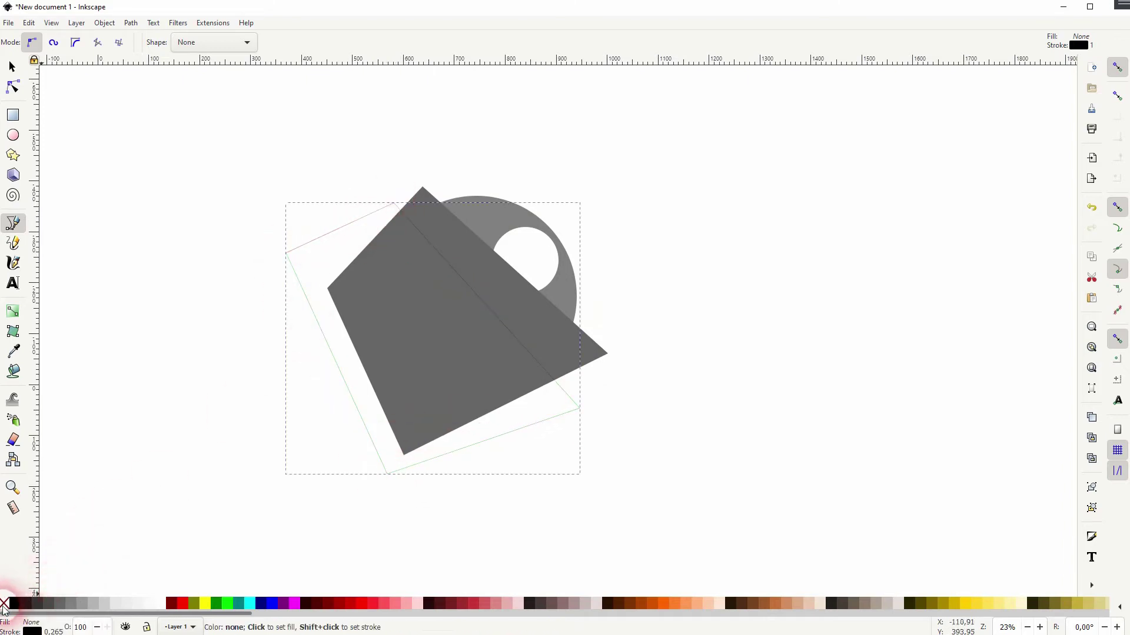
pyautogui.click(46, 604)
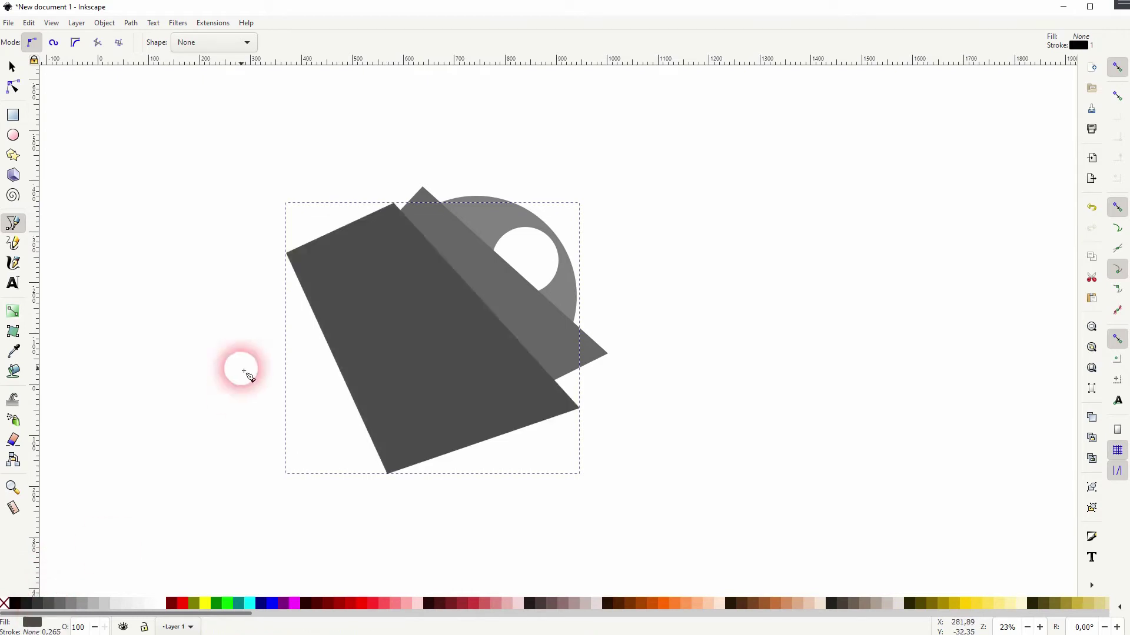
# Draw a third slab further left with no outline and an 80% gray fill, then select the gray circle
pyautogui.click(353, 219)
pyautogui.click(572, 447)
pyautogui.click(336, 506)
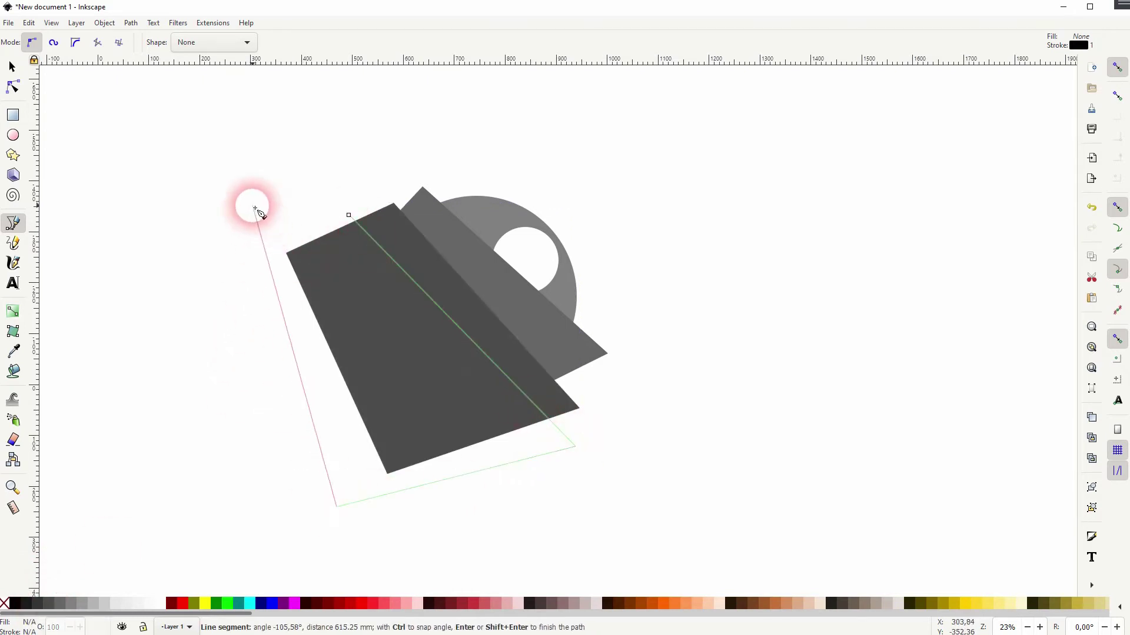
pyautogui.click(254, 209)
pyautogui.click(348, 216)
pyautogui.click(7, 604)
pyautogui.keyDown('shift'); pyautogui.click(8, 604); pyautogui.keyUp('shift')
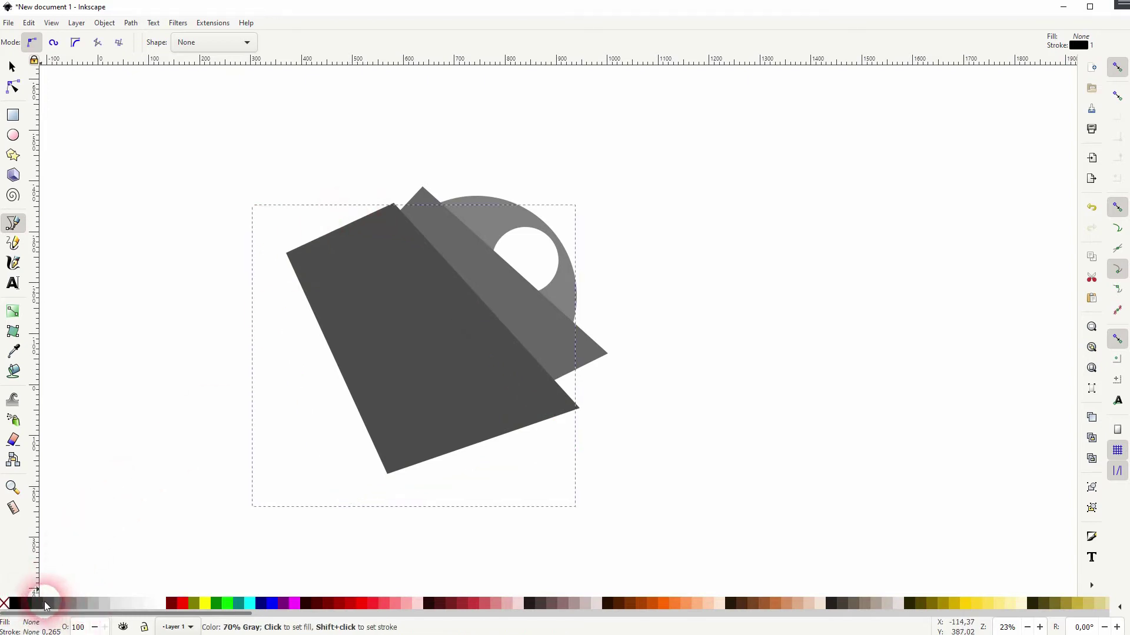
pyautogui.click(36, 602)
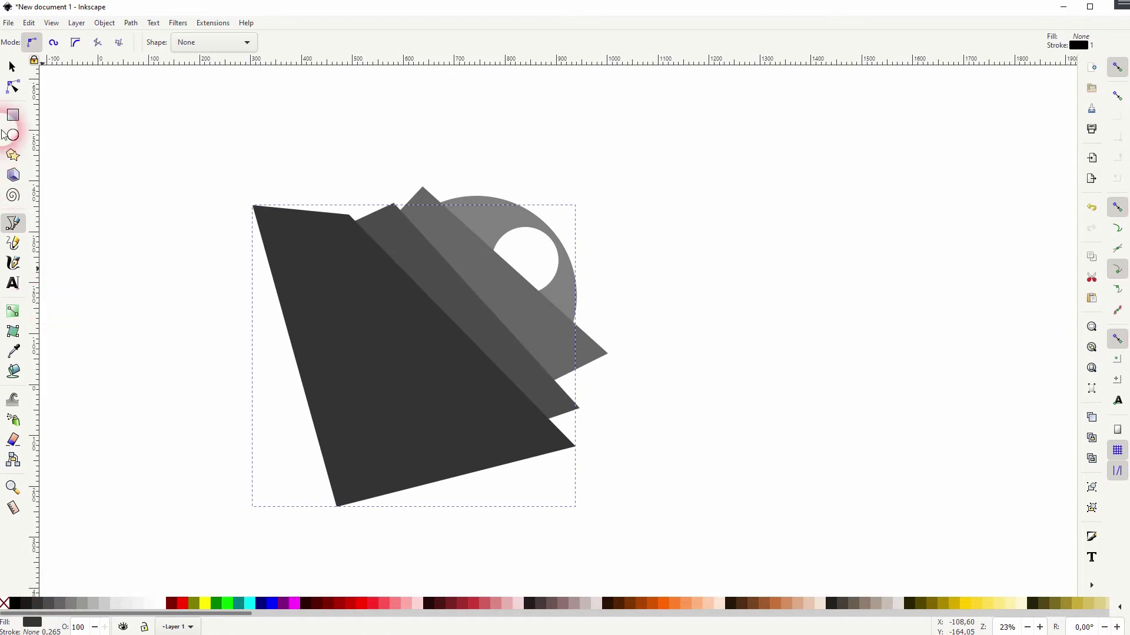
pyautogui.click(12, 67)
pyautogui.click(672, 161)
pyautogui.click(530, 230)
# Raise the circle to the top, try a Path Intersection with one slab, and undo it
pyautogui.press('Home')
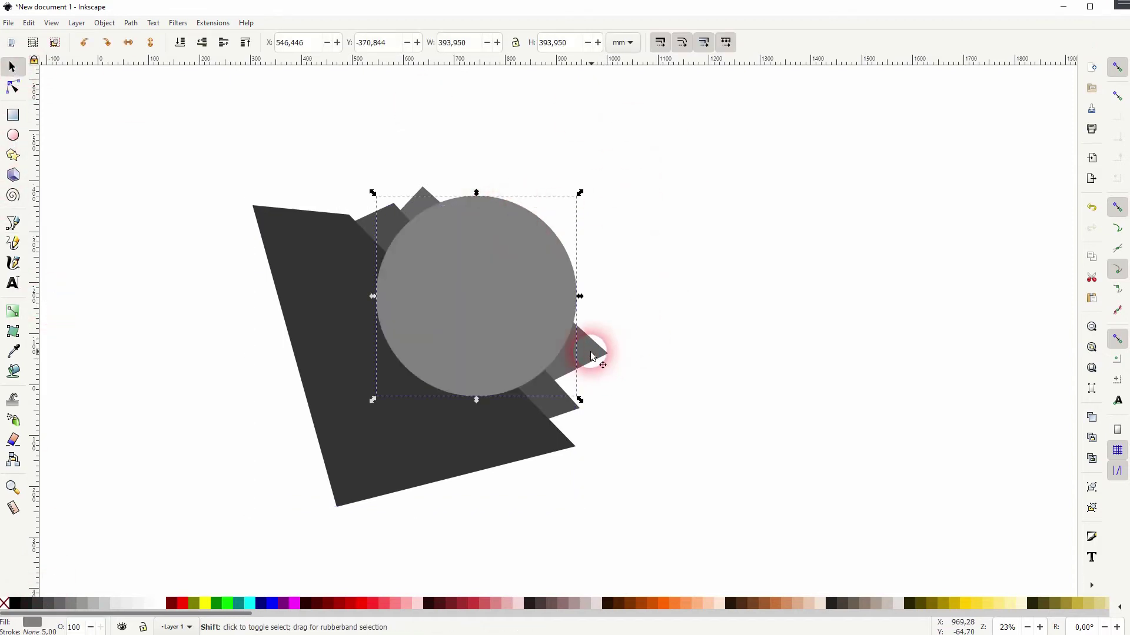
pyautogui.keyDown('shift'); pyautogui.click(600, 357); pyautogui.keyUp('shift')
pyautogui.click(130, 22)
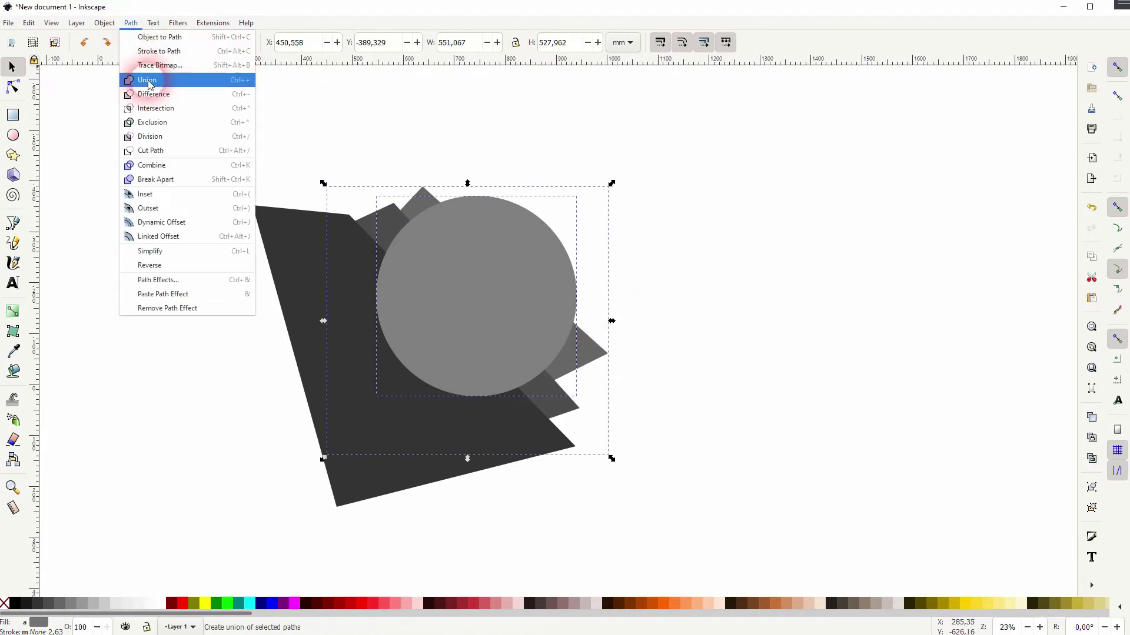
pyautogui.click(155, 108)
pyautogui.click(498, 220)
pyautogui.hotkey('ctrl', 'z')
pyautogui.hotkey('ctrl', 'z')
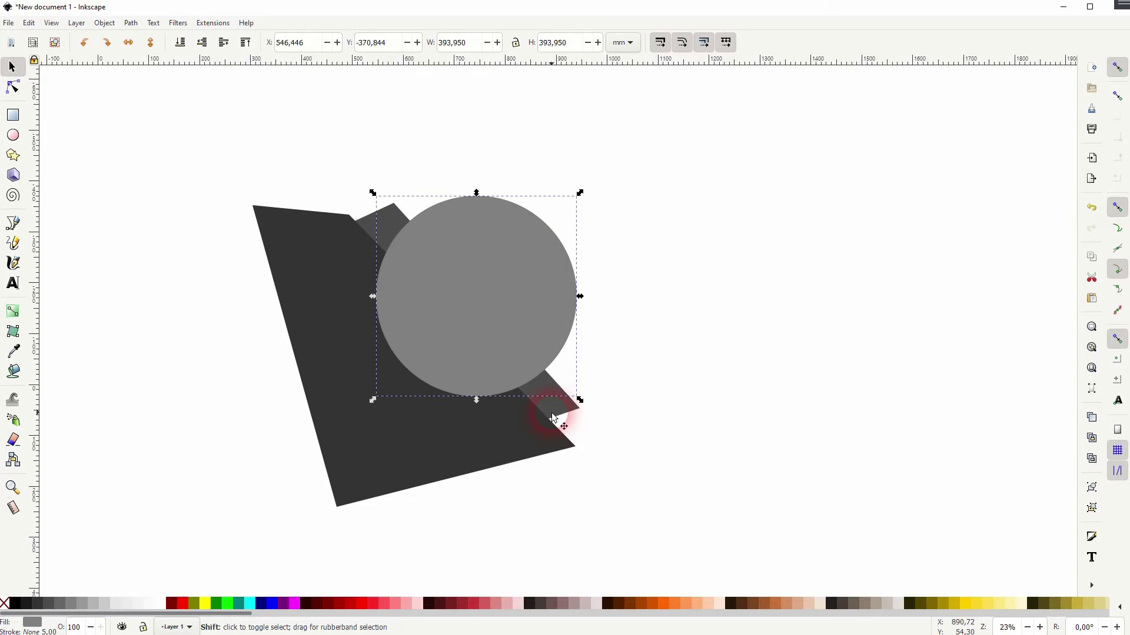
# Try a Path Exclusion between the circle and a slab, then undo it
pyautogui.keyDown('shift'); pyautogui.click(572, 414); pyautogui.keyUp('shift')
pyautogui.click(129, 21)
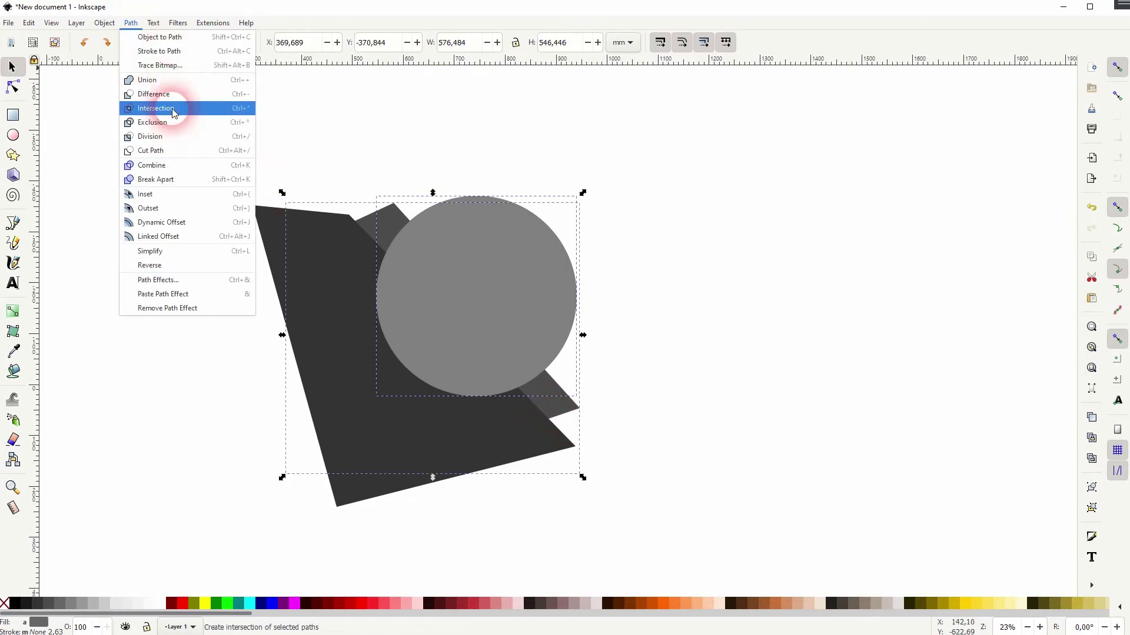
pyautogui.click(153, 122)
pyautogui.click(720, 306)
pyautogui.click(502, 240)
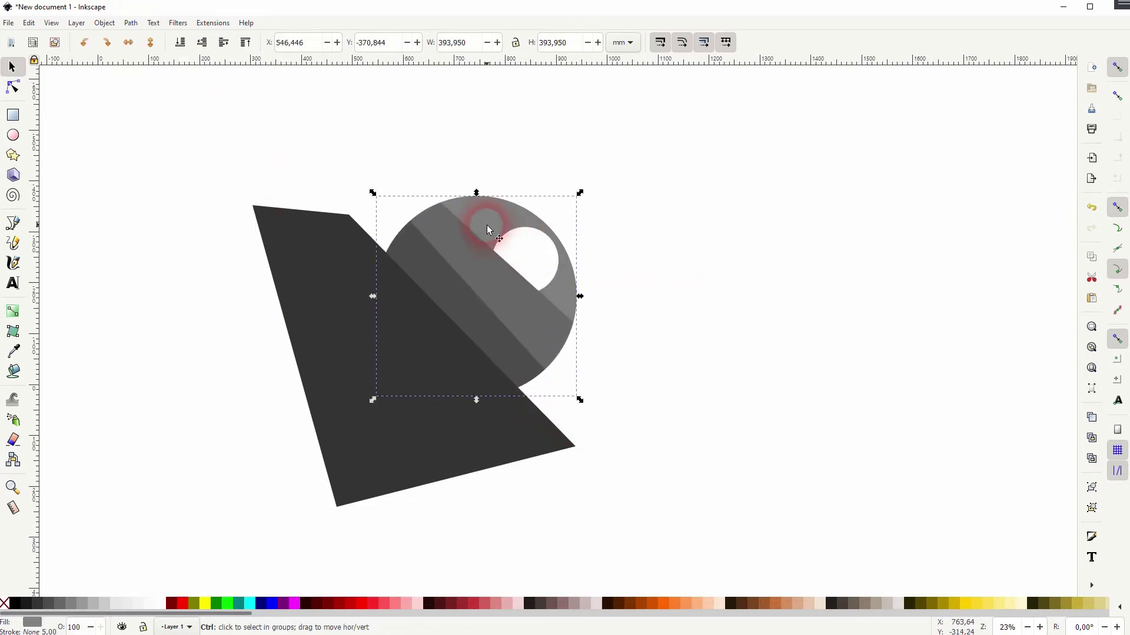
pyautogui.hotkey('ctrl', 'z')
# Intersect the circle with the slabs so only the slab parts inside the circle remain
pyautogui.keyDown('shift'); pyautogui.click(526, 438); pyautogui.keyUp('shift')
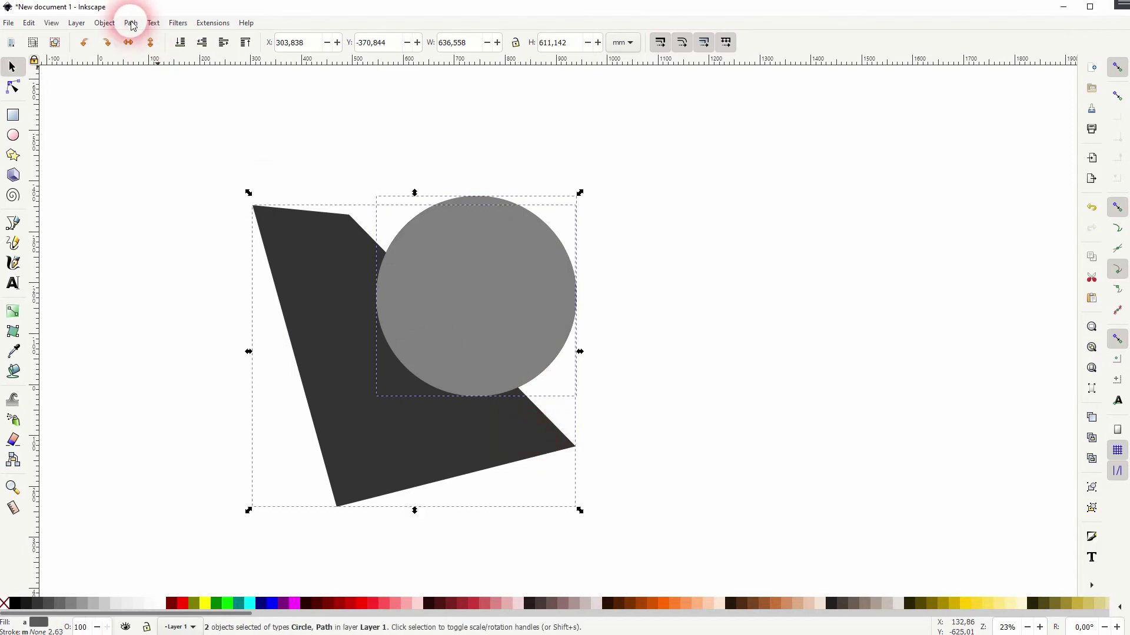
pyautogui.click(130, 22)
pyautogui.click(155, 107)
pyautogui.click(714, 354)
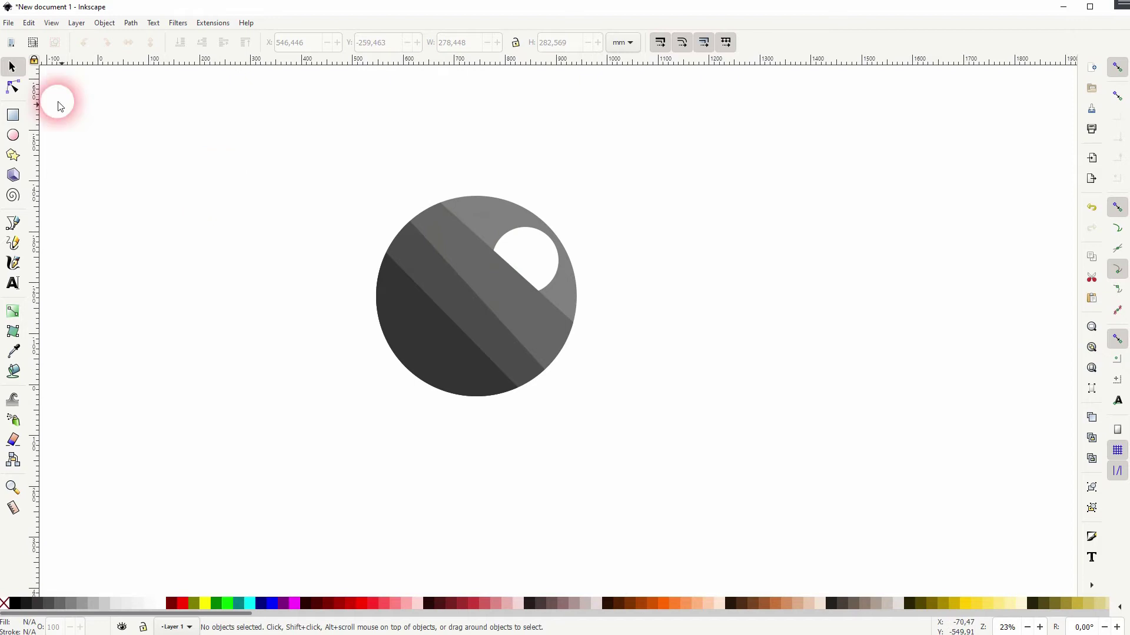
# Node-edit the lightest band under the highlight, bending its edge into a curve
pyautogui.click(12, 85)
pyautogui.click(525, 292)
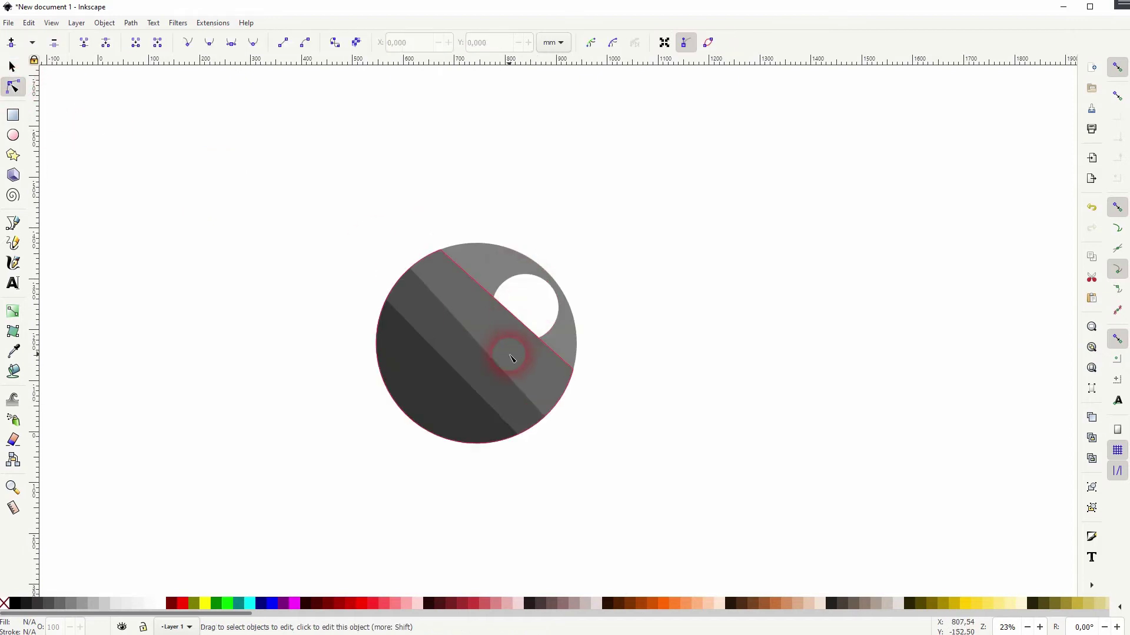
pyautogui.scroll(3, 510, 353)
pyautogui.scroll(2, 510, 353)
pyautogui.click(502, 325)
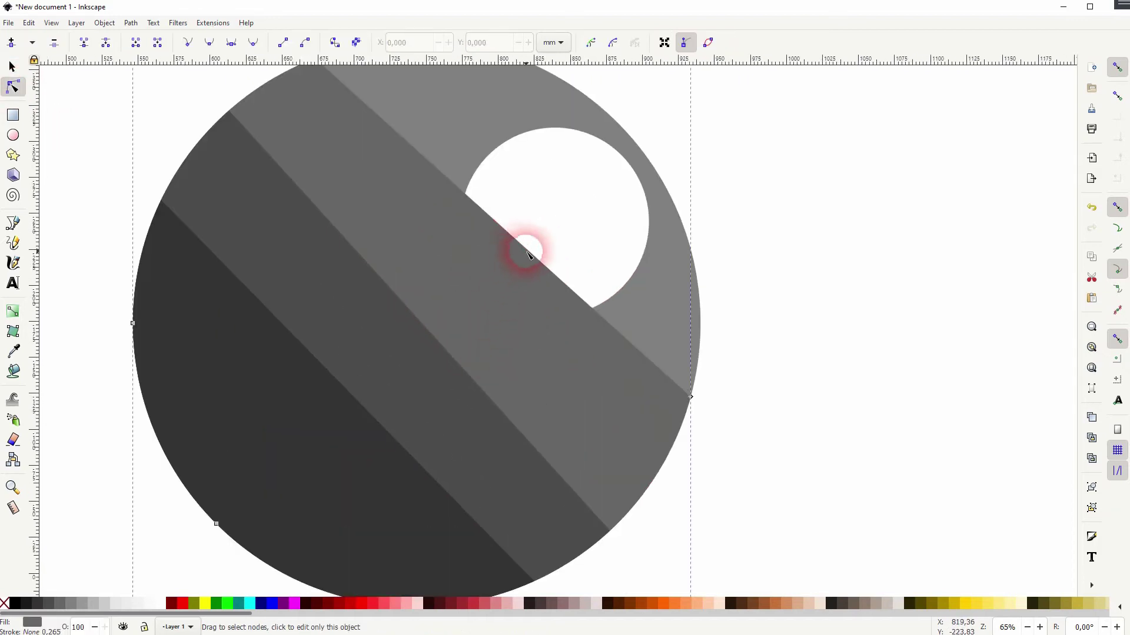
pyautogui.moveTo(528, 250)
pyautogui.mouseDown()
pyautogui.moveTo(496, 287)
pyautogui.moveTo(527, 318)
pyautogui.mouseUp()
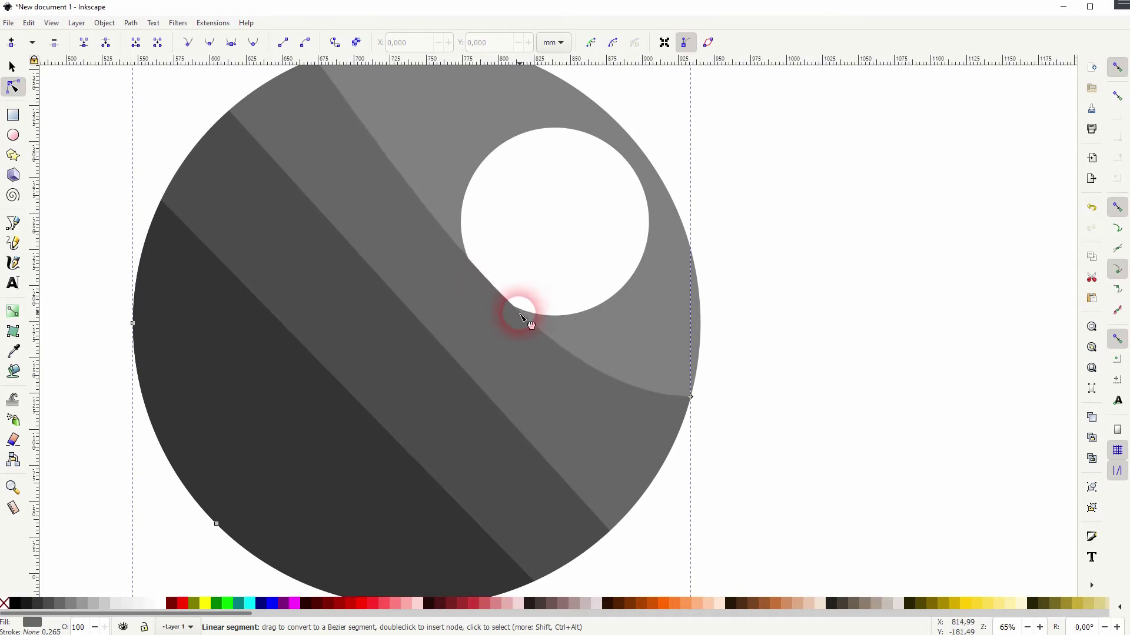
pyautogui.moveTo(528, 318)
pyautogui.mouseDown()
pyautogui.moveTo(482, 291)
pyautogui.moveTo(496, 279)
pyautogui.mouseUp()
pyautogui.hotkey('ctrl', 'z')
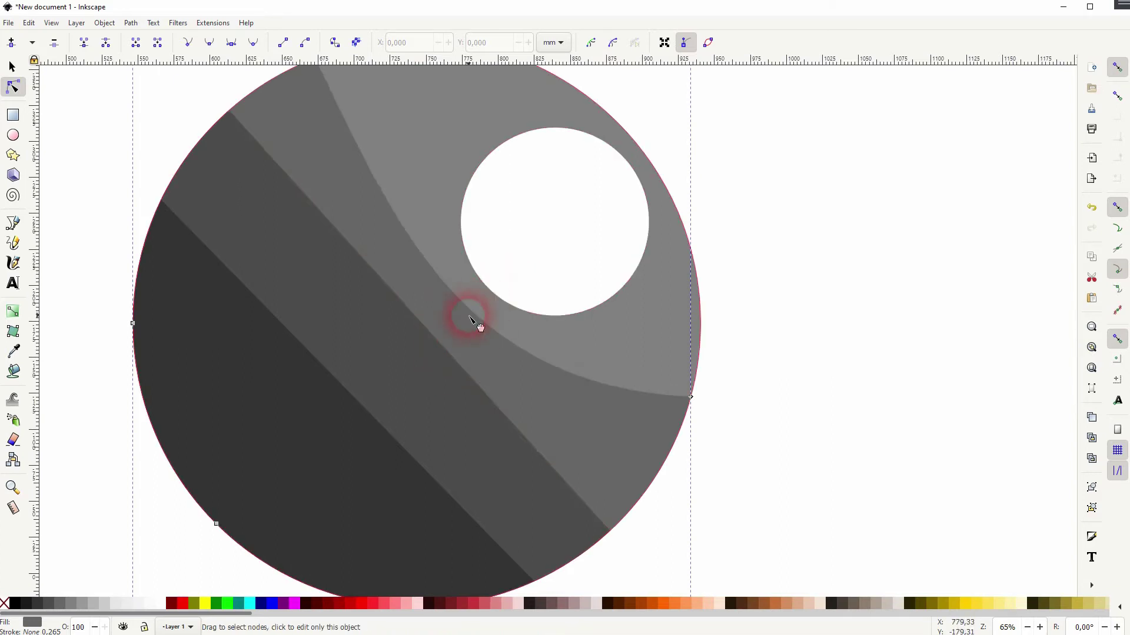
# Curve the middle and darkest band edges into smooth arcs, then select the white highlight circle
pyautogui.moveTo(484, 319); pyautogui.dragTo(505, 293)
pyautogui.hotkey('ctrl', 'z')
pyautogui.moveTo(441, 349)
pyautogui.mouseDown()
pyautogui.moveTo(410, 364)
pyautogui.moveTo(407, 347)
pyautogui.mouseUp()
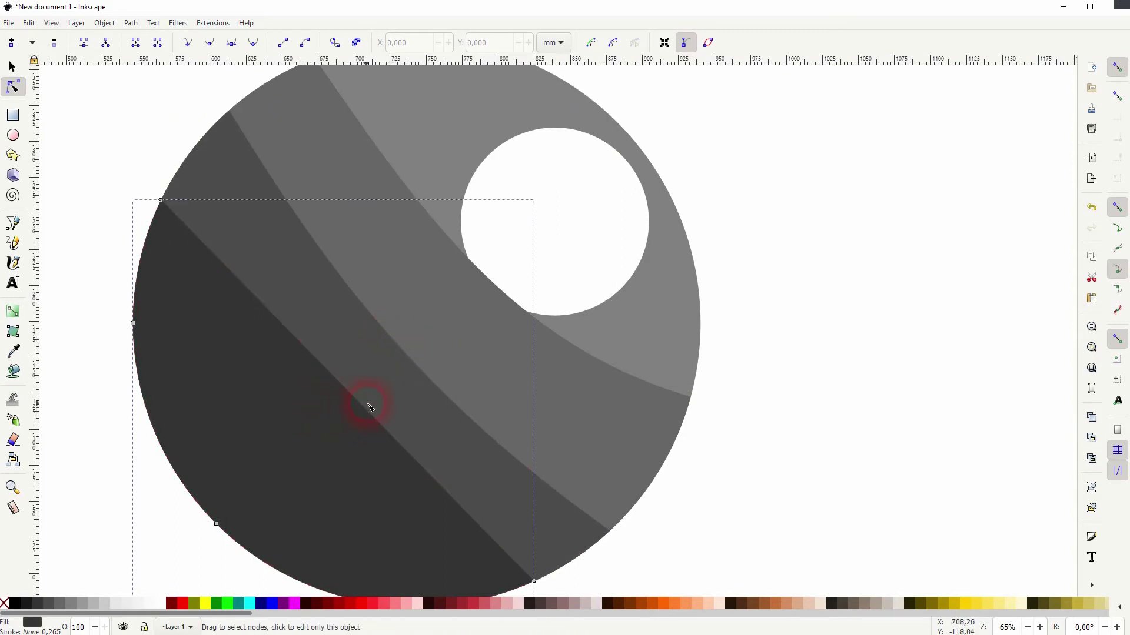
pyautogui.moveTo(364, 413); pyautogui.dragTo(327, 429)
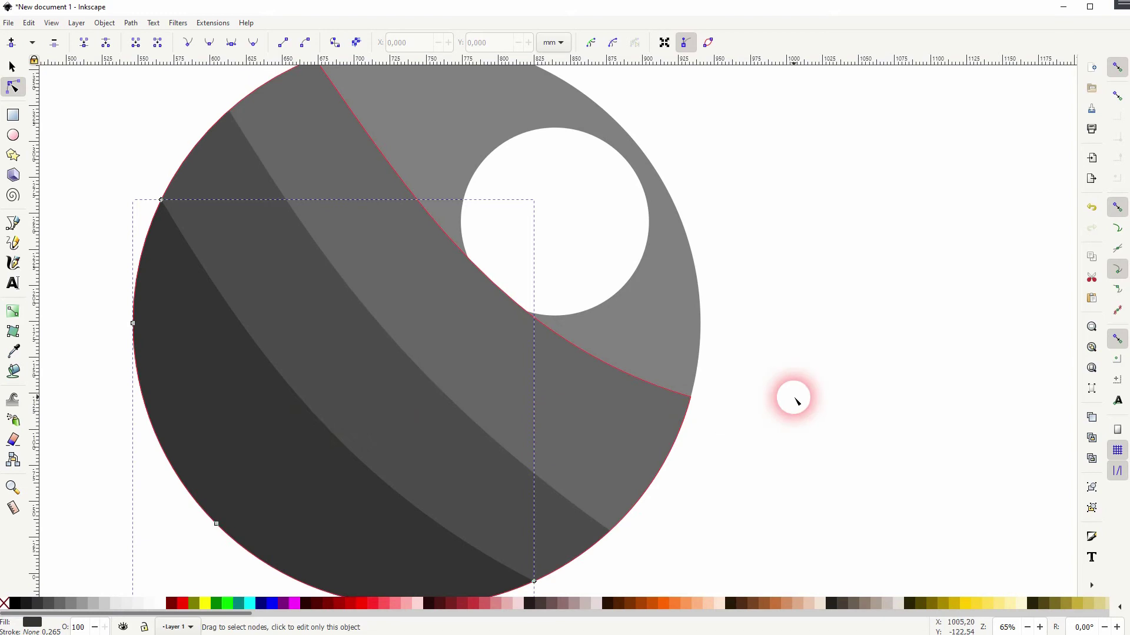
pyautogui.click(13, 66)
pyautogui.scroll(-1, 433, 374)
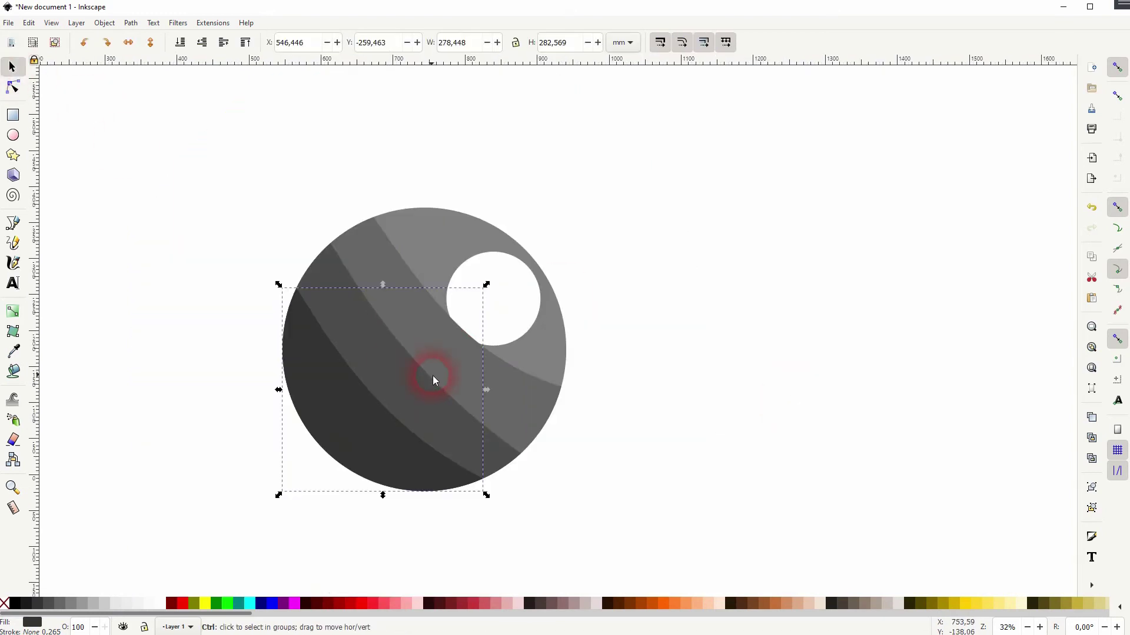
pyautogui.click(640, 422)
# In Fill and Stroke, blur the white highlight circle heavily
pyautogui.click(507, 300)
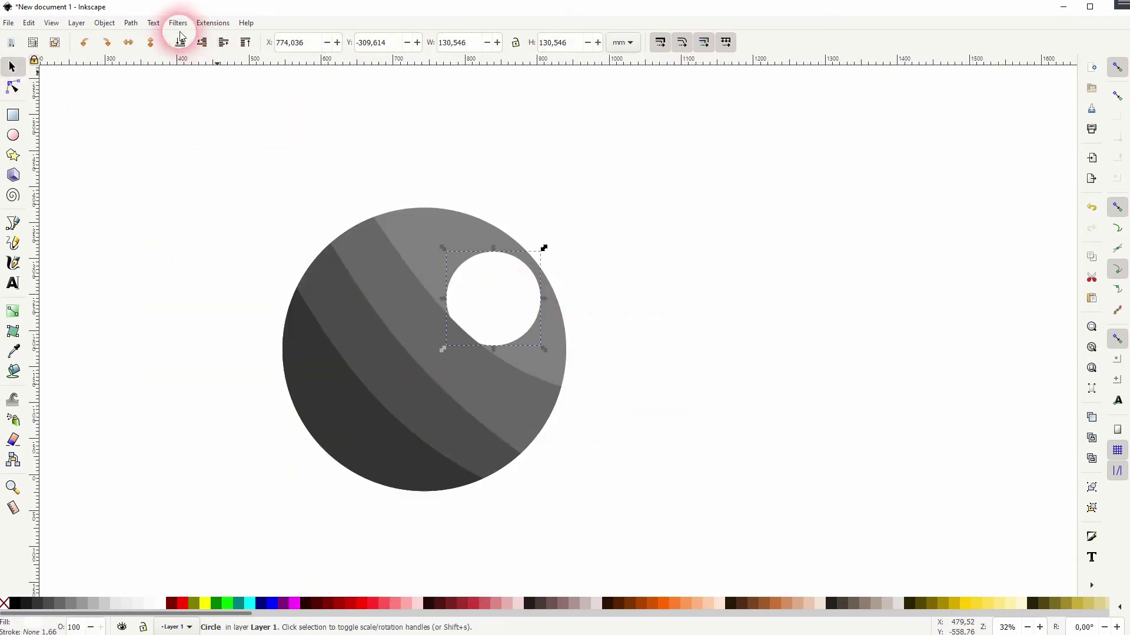
pyautogui.click(105, 22)
pyautogui.click(118, 51)
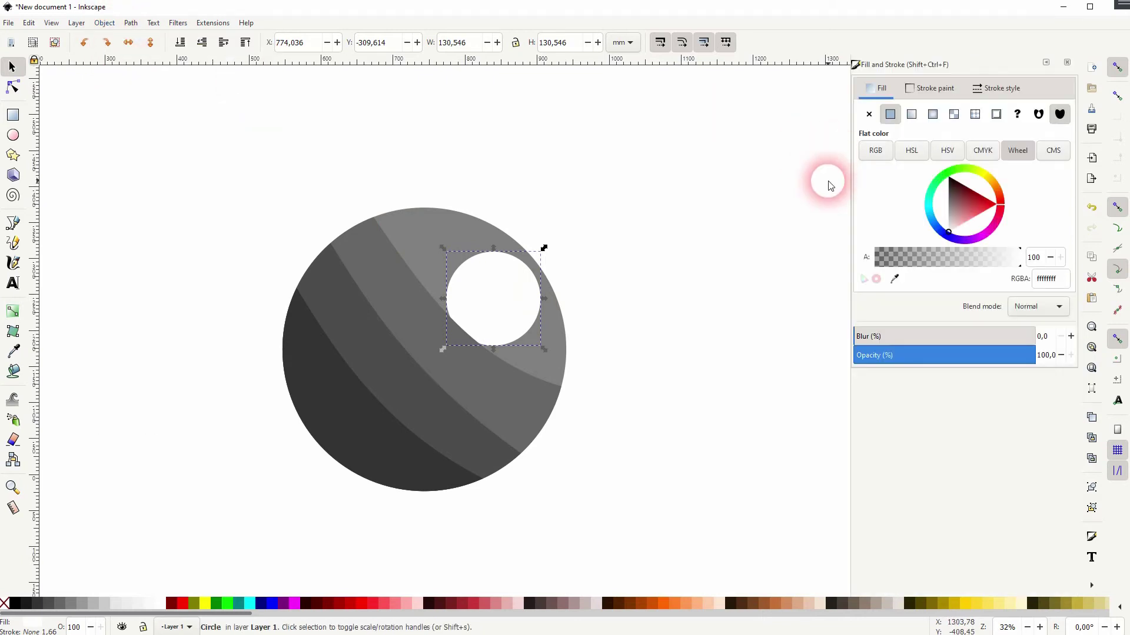
pyautogui.moveTo(891, 335); pyautogui.dragTo(975, 353)
# Blur the ball's gray base, the middle band and the dark lower segment to roughly 25–47% each
pyautogui.click(578, 424)
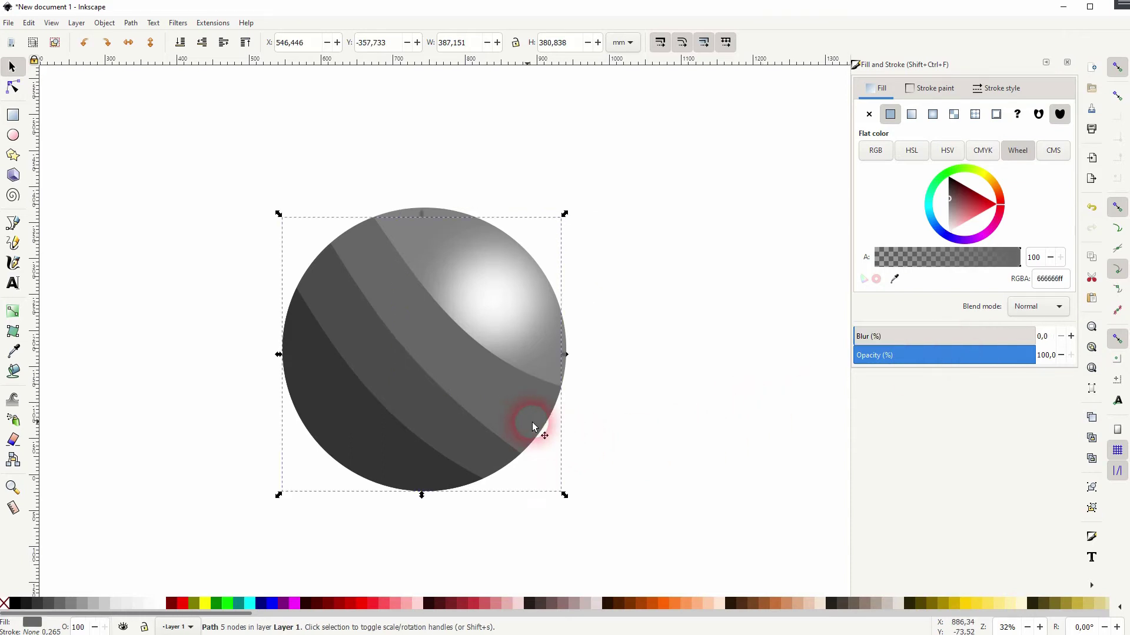
pyautogui.click(942, 336)
pyautogui.moveTo(941, 336); pyautogui.dragTo(943, 337)
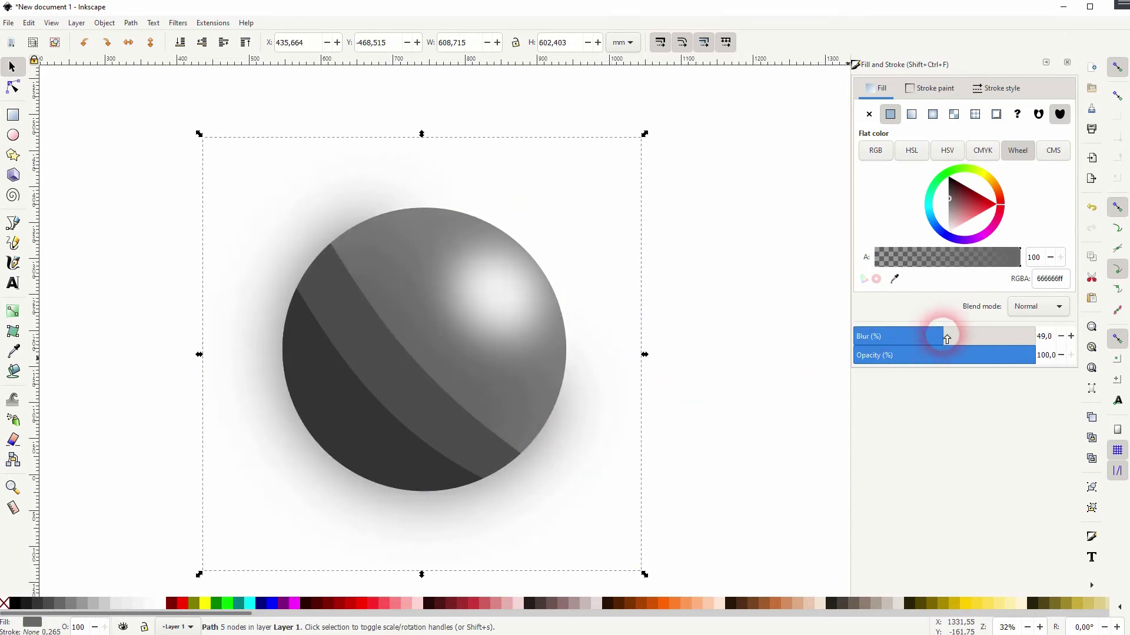
pyautogui.click(489, 417)
pyautogui.click(930, 336)
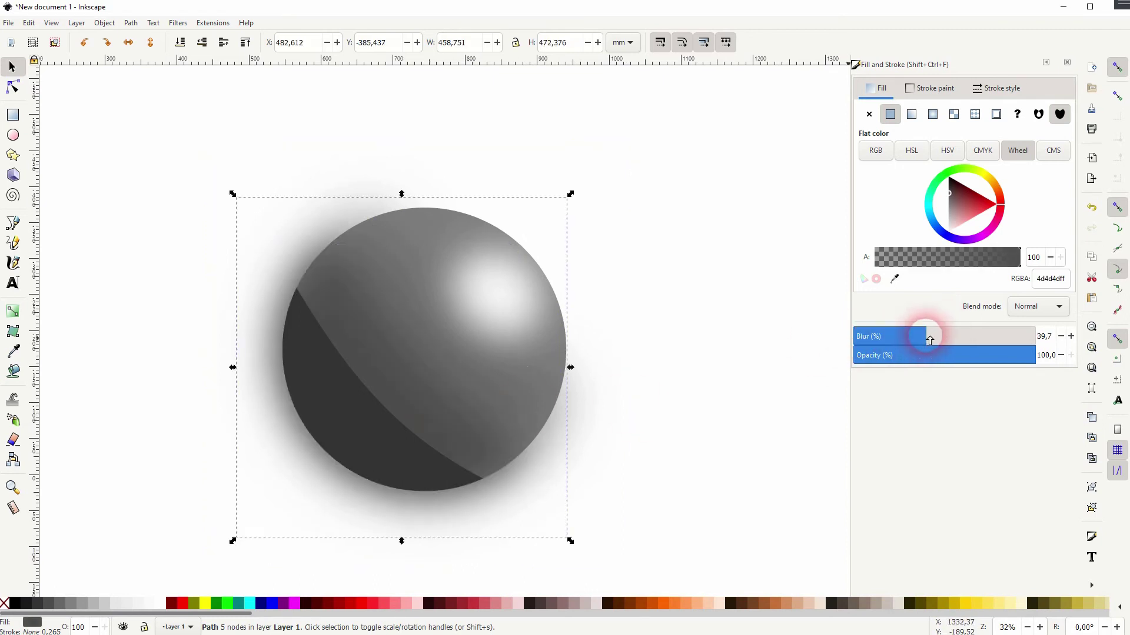
pyautogui.moveTo(930, 339); pyautogui.dragTo(923, 342)
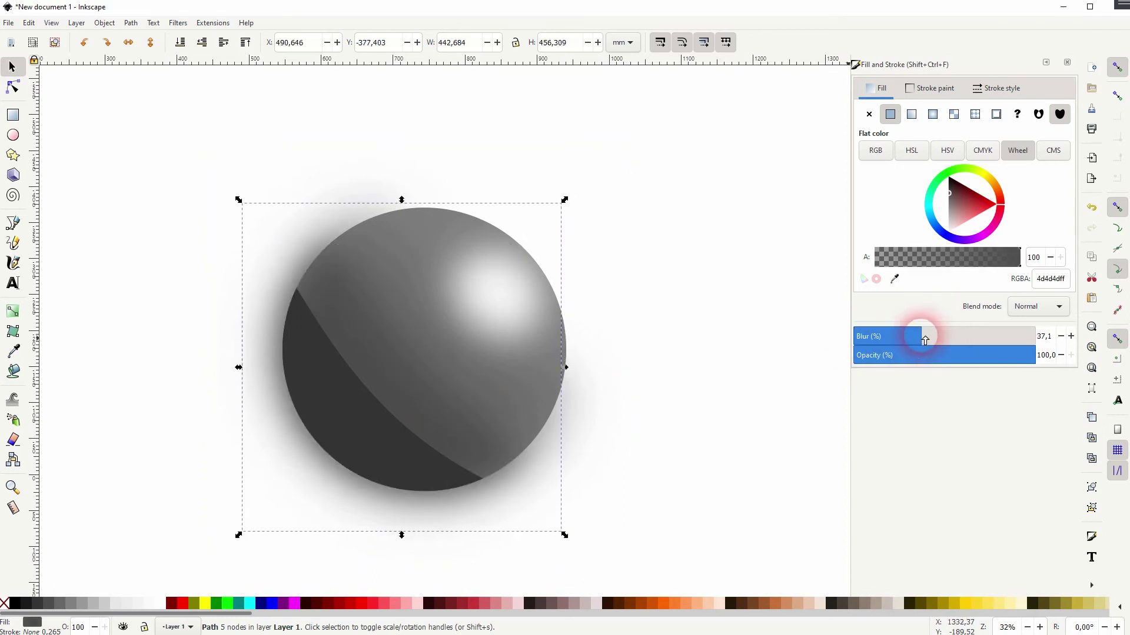
pyautogui.click(368, 424)
pyautogui.click(903, 336)
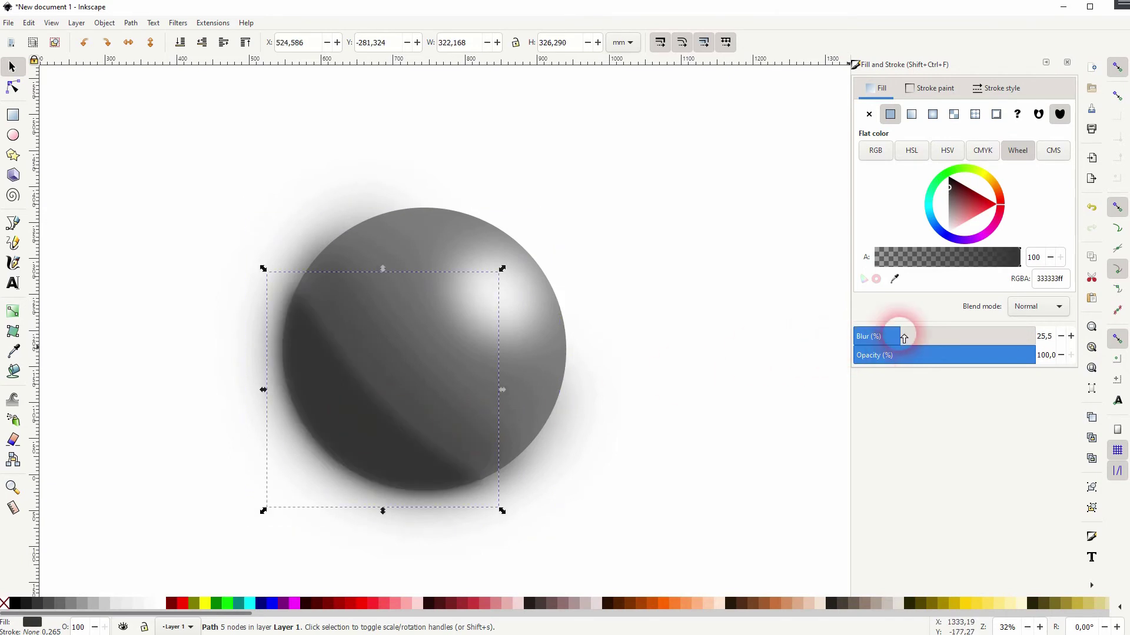
pyautogui.moveTo(903, 338); pyautogui.dragTo(937, 342)
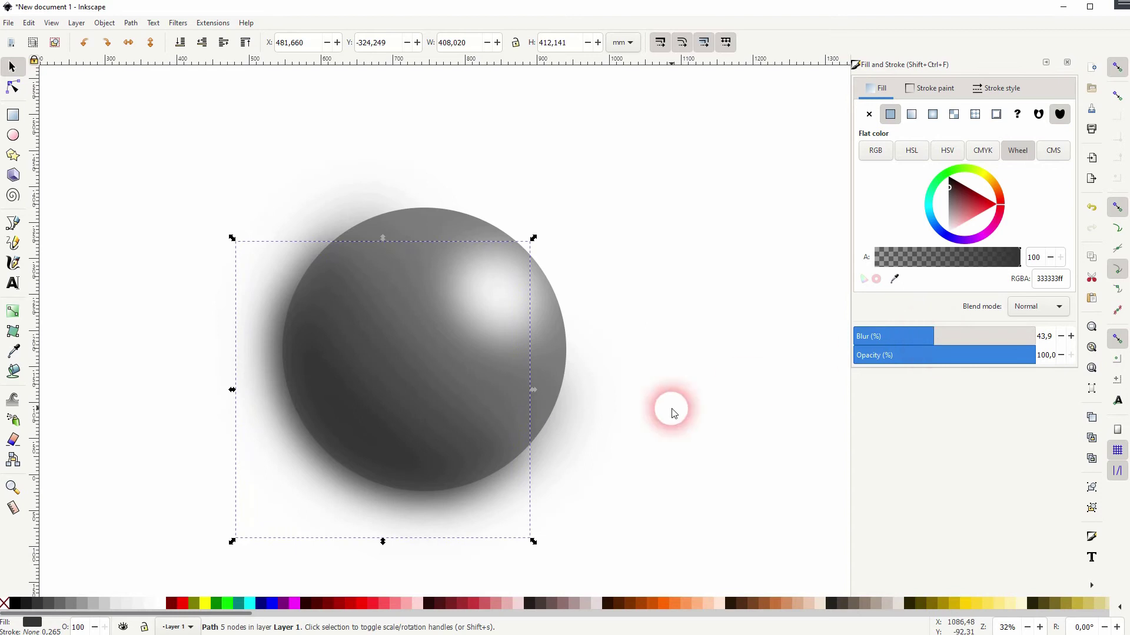
pyautogui.click(706, 379)
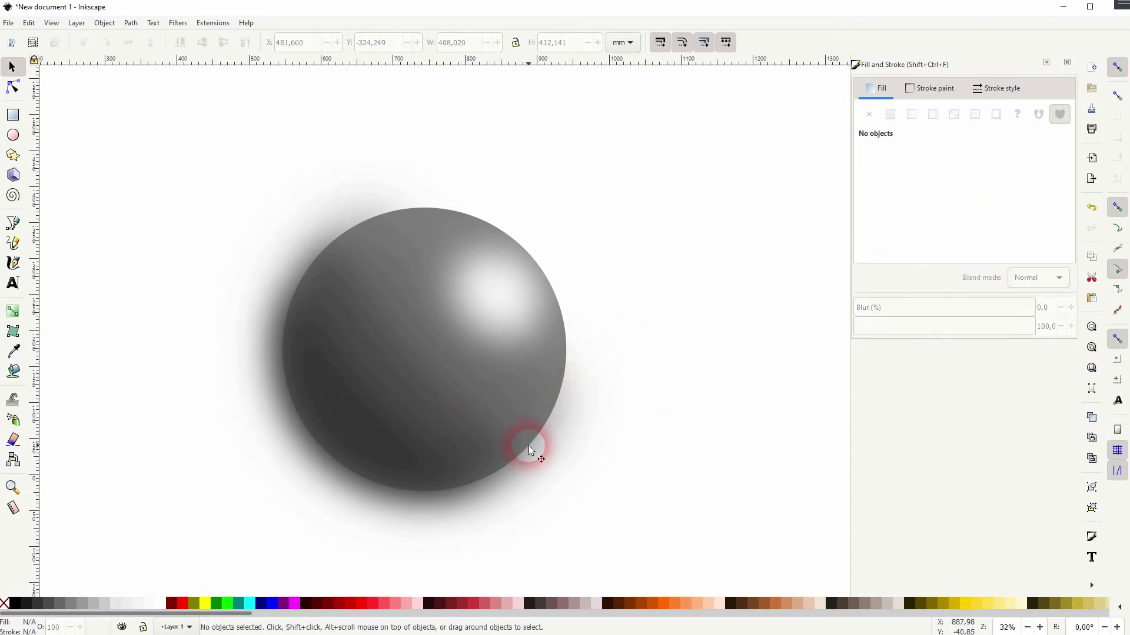
pyautogui.click(440, 215)
pyautogui.moveTo(441, 215); pyautogui.dragTo(741, 237)
pyautogui.hotkey('ctrl', 'z')
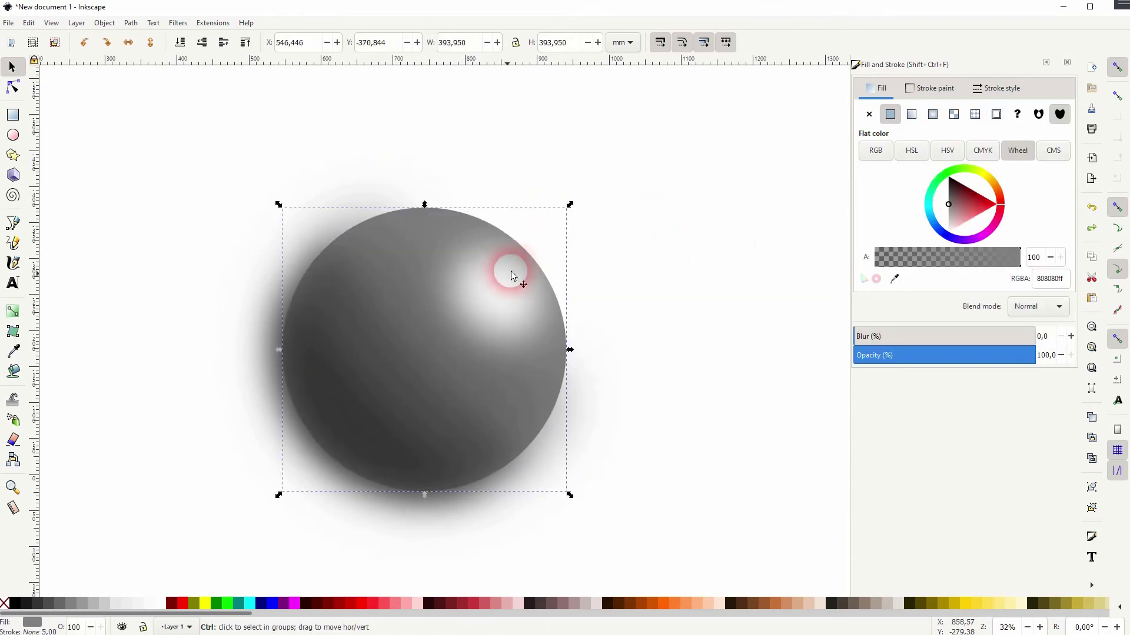
pyautogui.hotkey('ctrl', 'z')
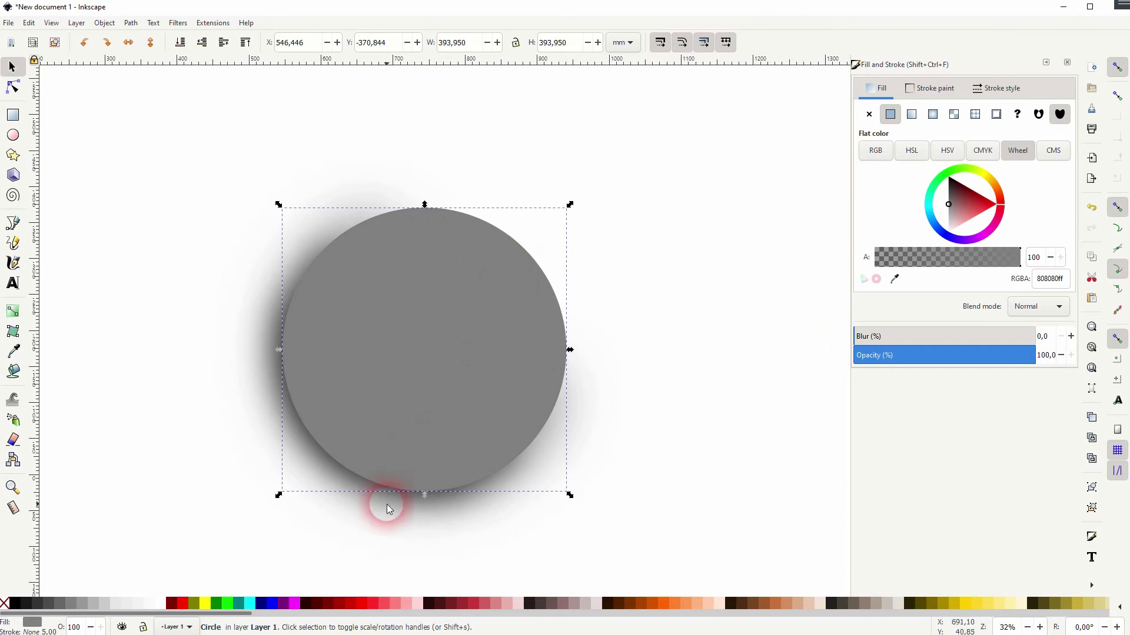
pyautogui.hotkey('ctrl', 'a')
pyautogui.rightClick(337, 298)
pyautogui.click(383, 537)
pyautogui.hotkey('ctrl', 'shift', 'z')
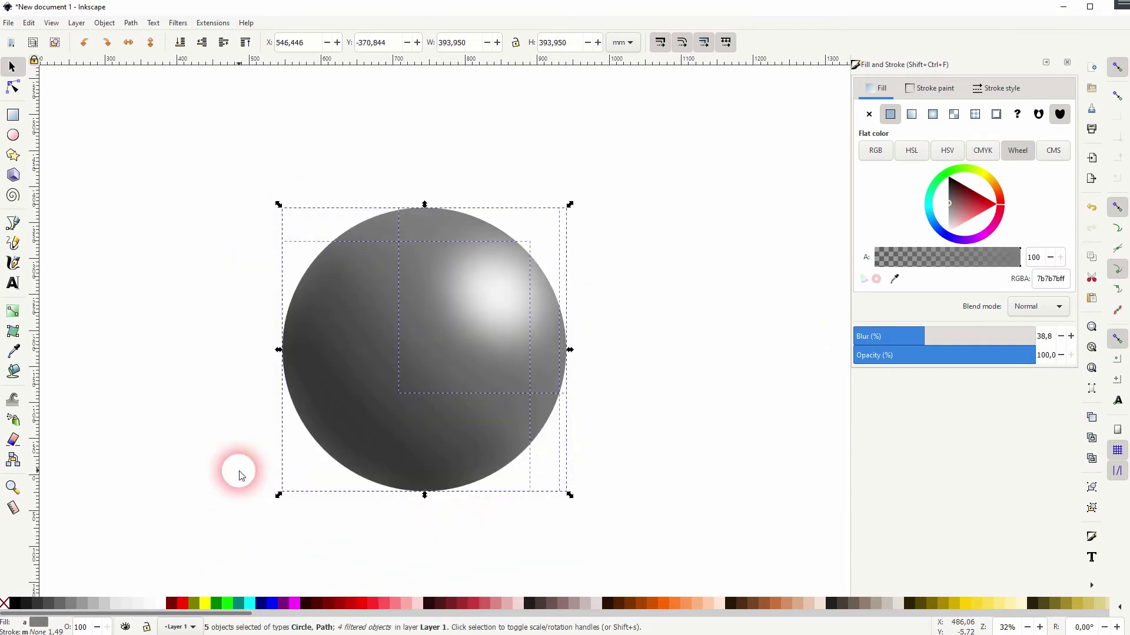
pyautogui.click(239, 472)
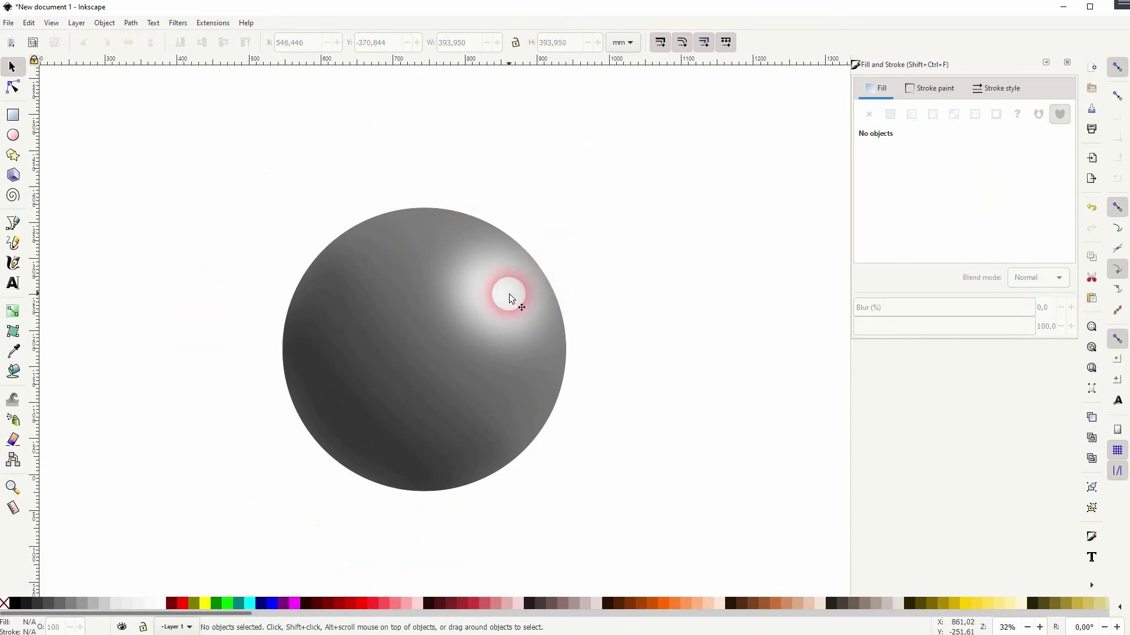
# Draw a tall dark ellipse over the ball's left side and tilt it diagonally
pyautogui.click(14, 134)
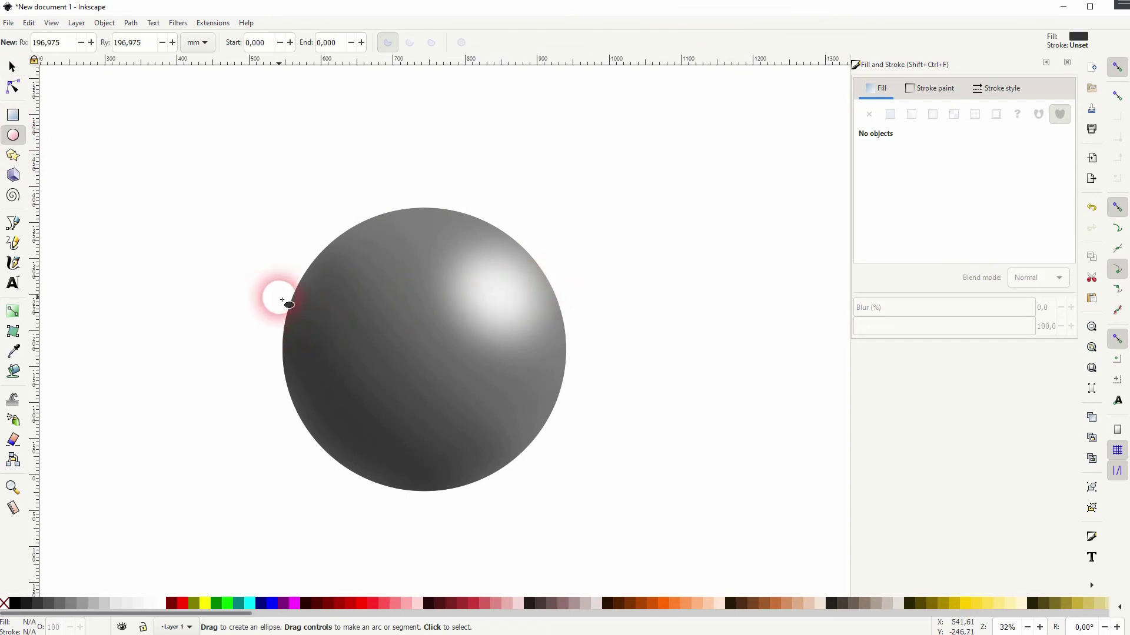
pyautogui.moveTo(300, 284); pyautogui.dragTo(413, 489)
pyautogui.click(13, 67)
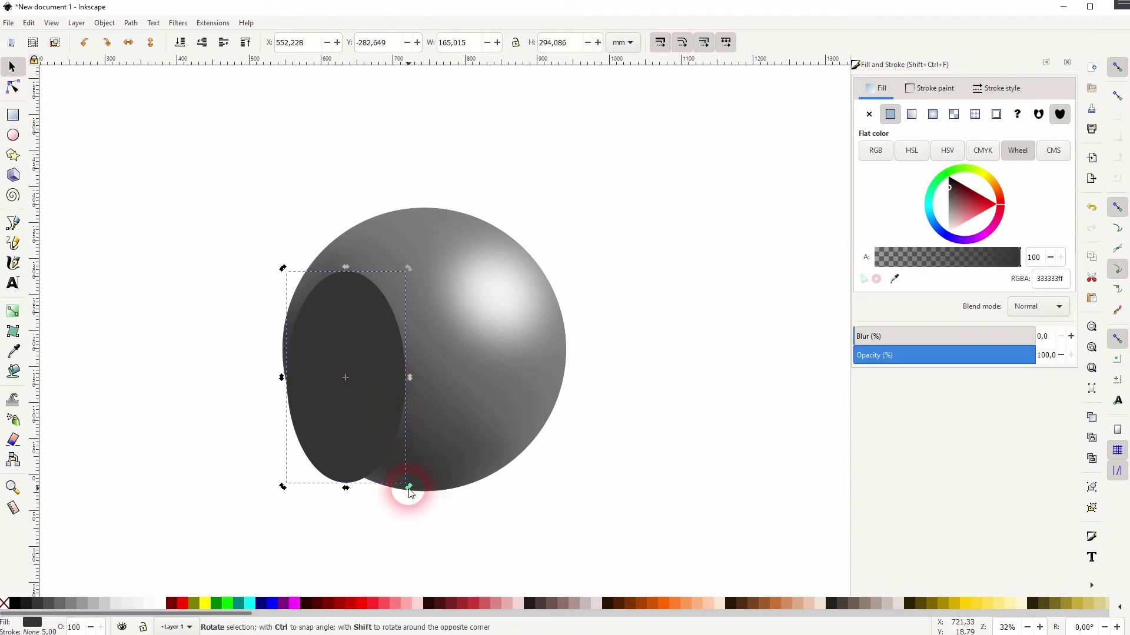
pyautogui.moveTo(411, 490); pyautogui.dragTo(492, 458)
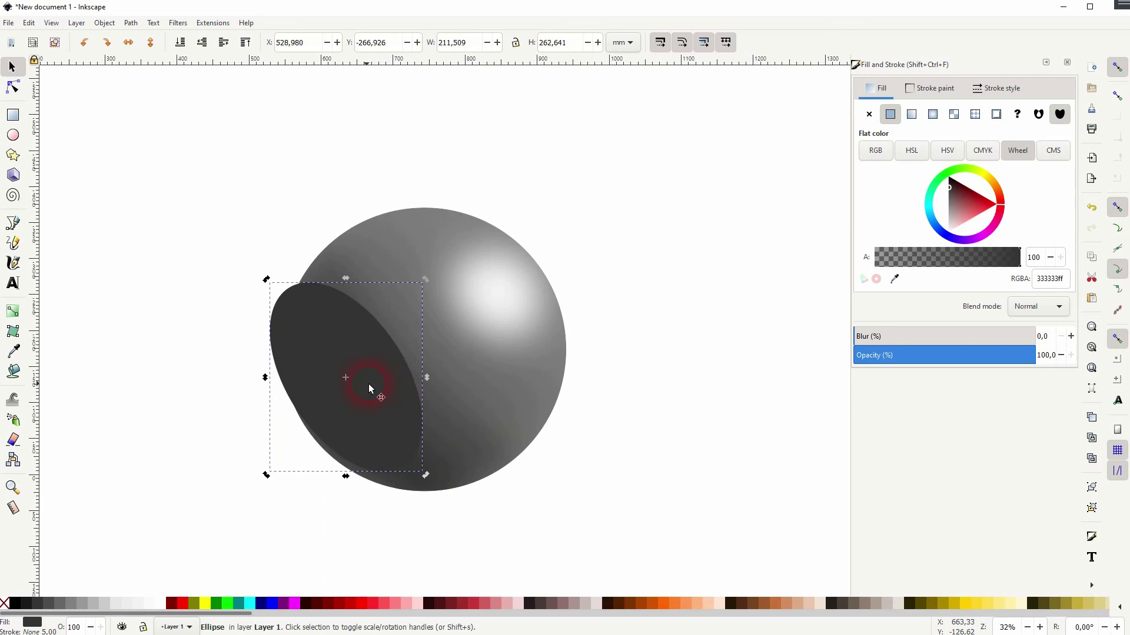
pyautogui.moveTo(372, 364); pyautogui.dragTo(350, 377)
pyautogui.moveTo(414, 479); pyautogui.dragTo(417, 483)
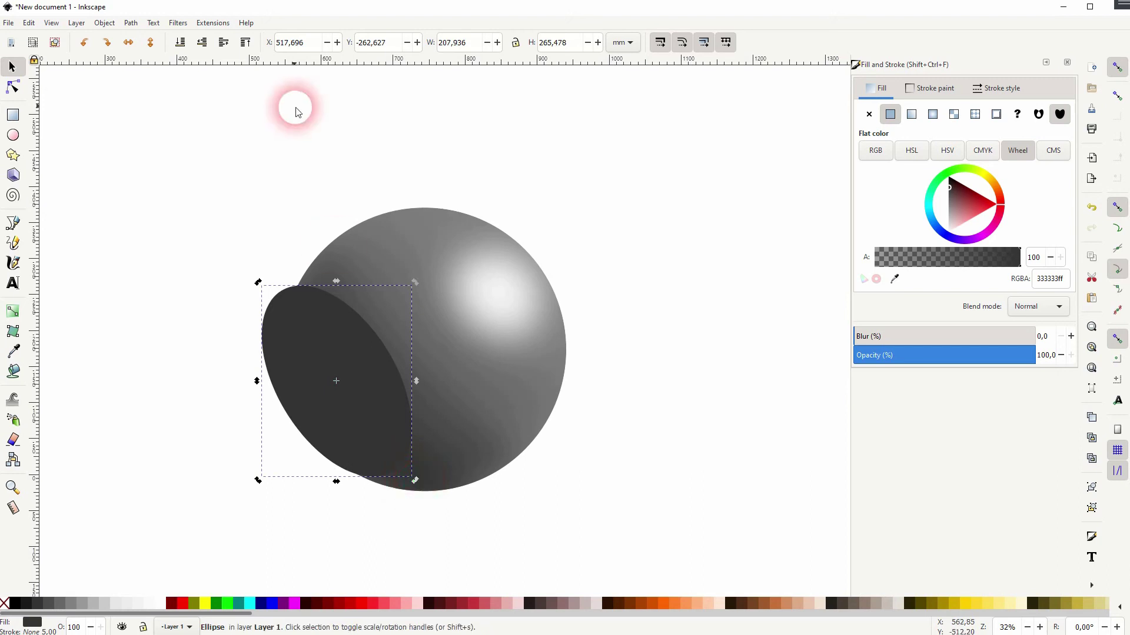
# Send the ellipse behind the ball, blur it to about 40% and move it down-left beneath the ball
pyautogui.click(181, 42)
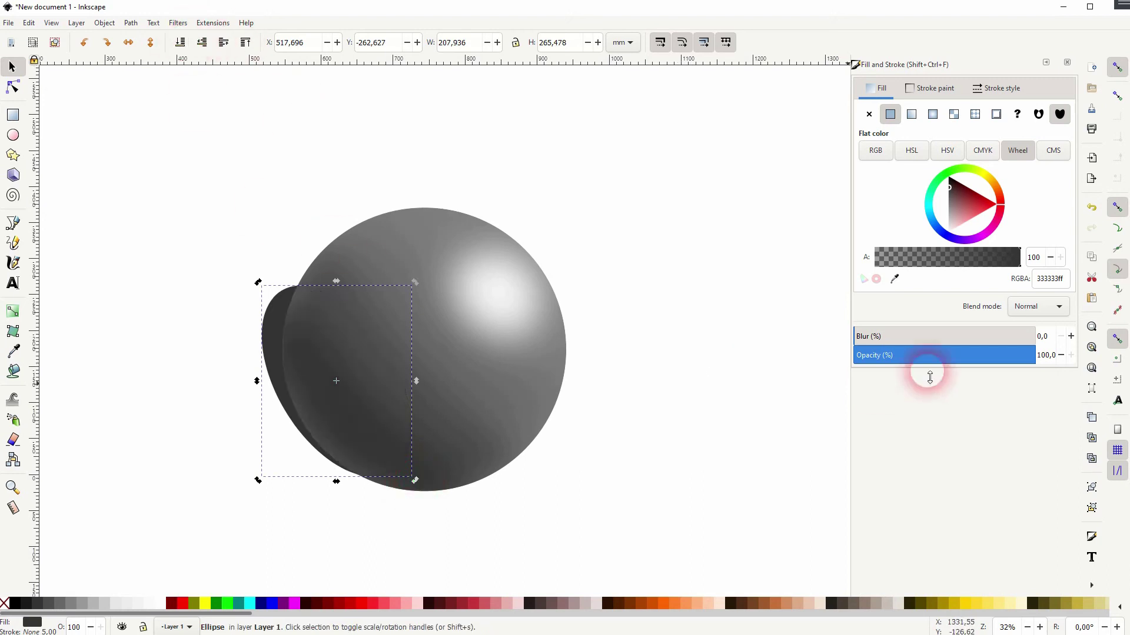
pyautogui.moveTo(870, 337)
pyautogui.mouseDown()
pyautogui.moveTo(981, 340)
pyautogui.moveTo(928, 339)
pyautogui.mouseUp()
pyautogui.moveTo(302, 389); pyautogui.dragTo(280, 435)
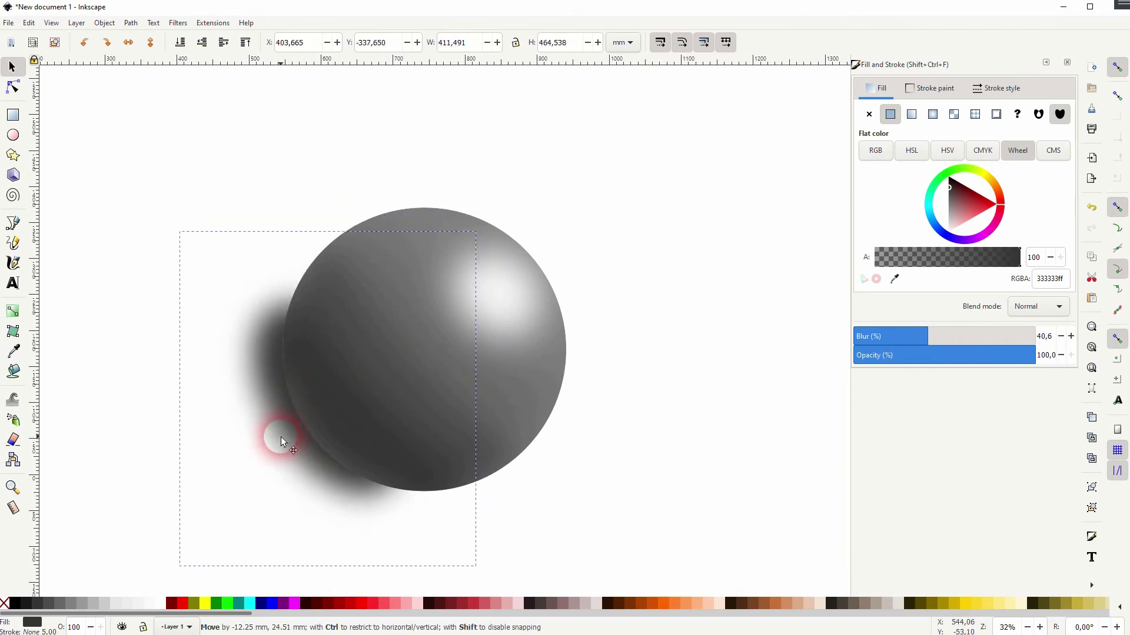
pyautogui.moveTo(280, 436); pyautogui.dragTo(290, 456)
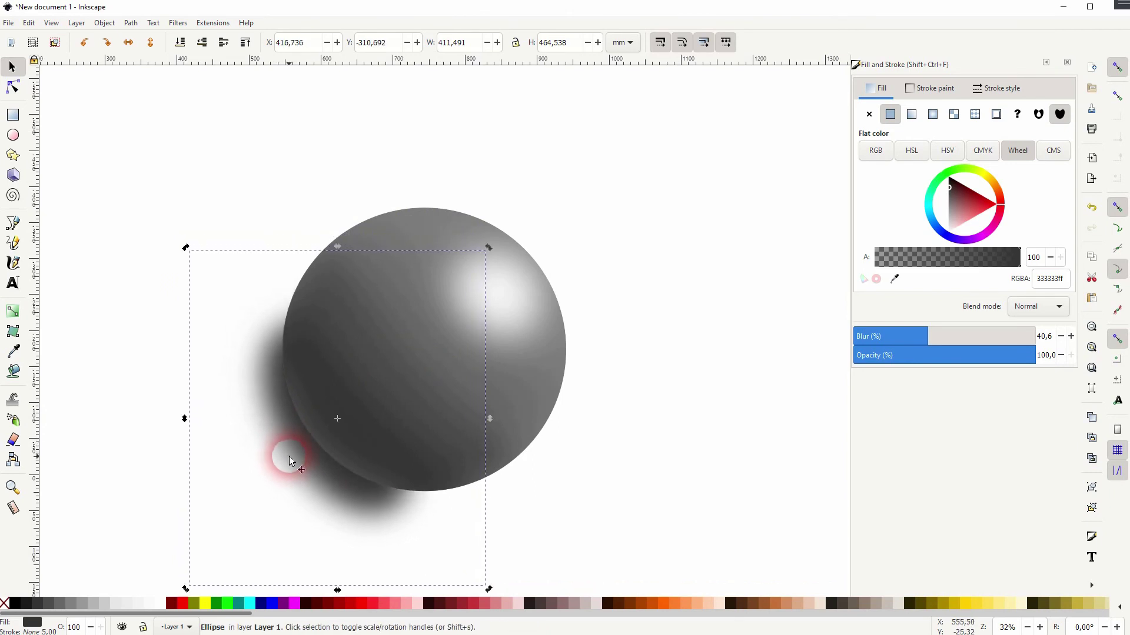
pyautogui.click(665, 452)
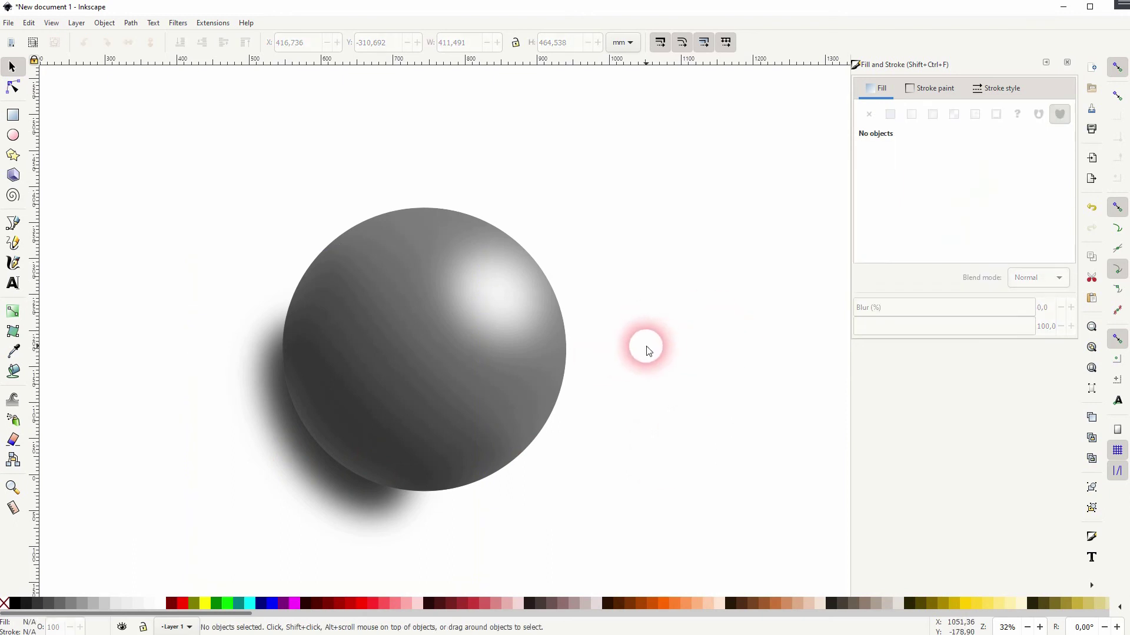
# Nudge the shadow slightly right beneath the ball, then select everything and look at the File menu
pyautogui.moveTo(298, 457); pyautogui.dragTo(306, 457)
pyautogui.click(631, 449)
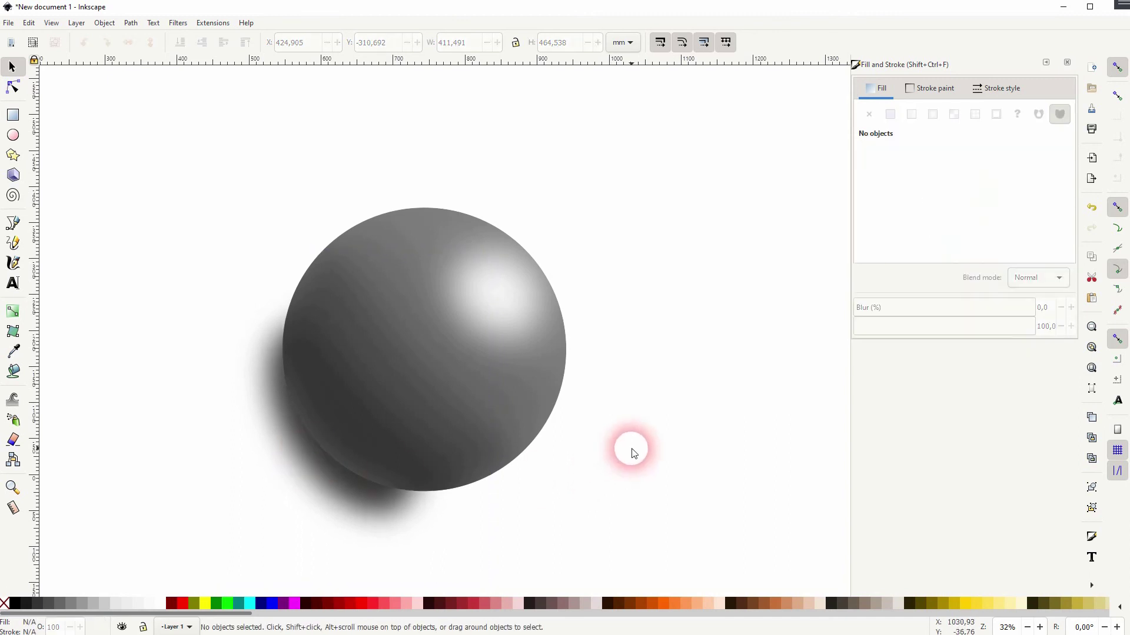
pyautogui.scroll(-2, 633, 452)
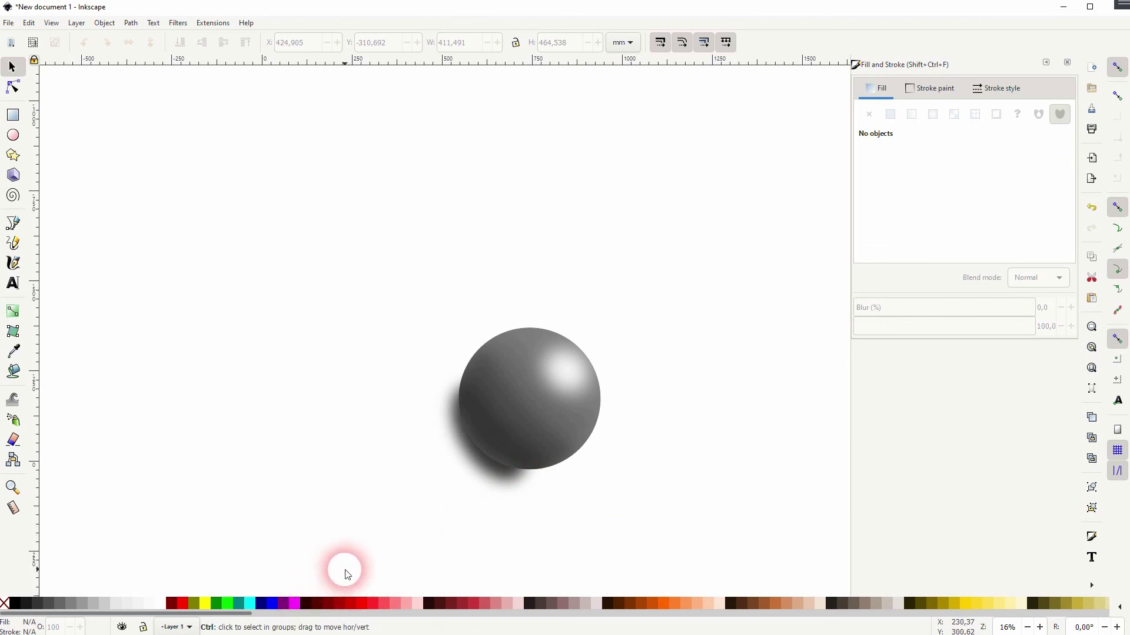
pyautogui.hotkey('ctrl', 'a')
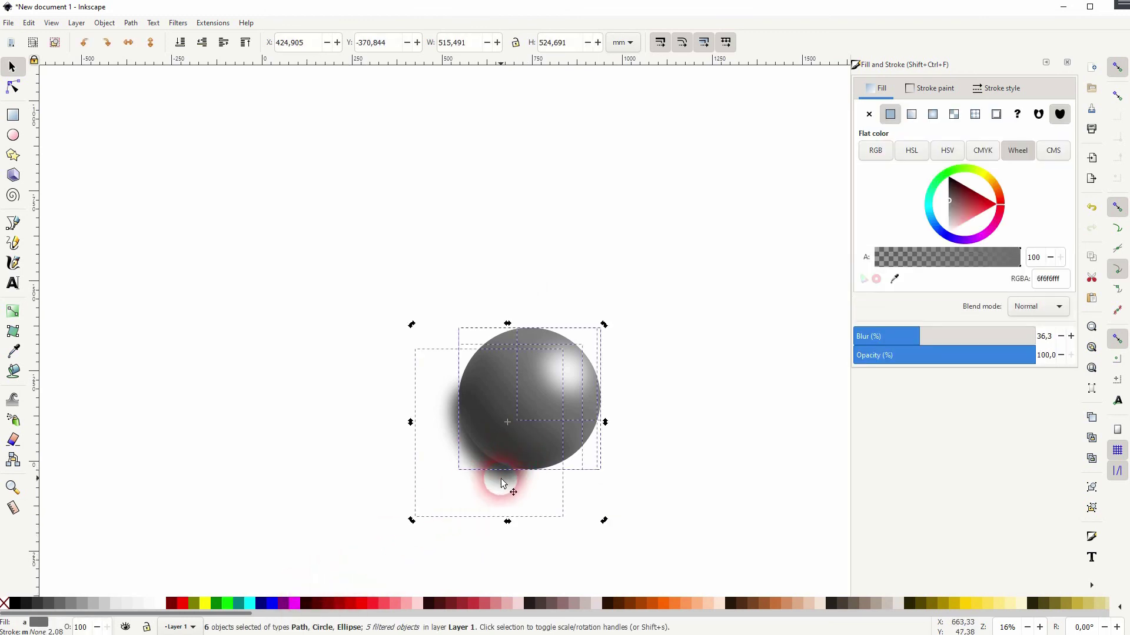
pyautogui.click(8, 23)
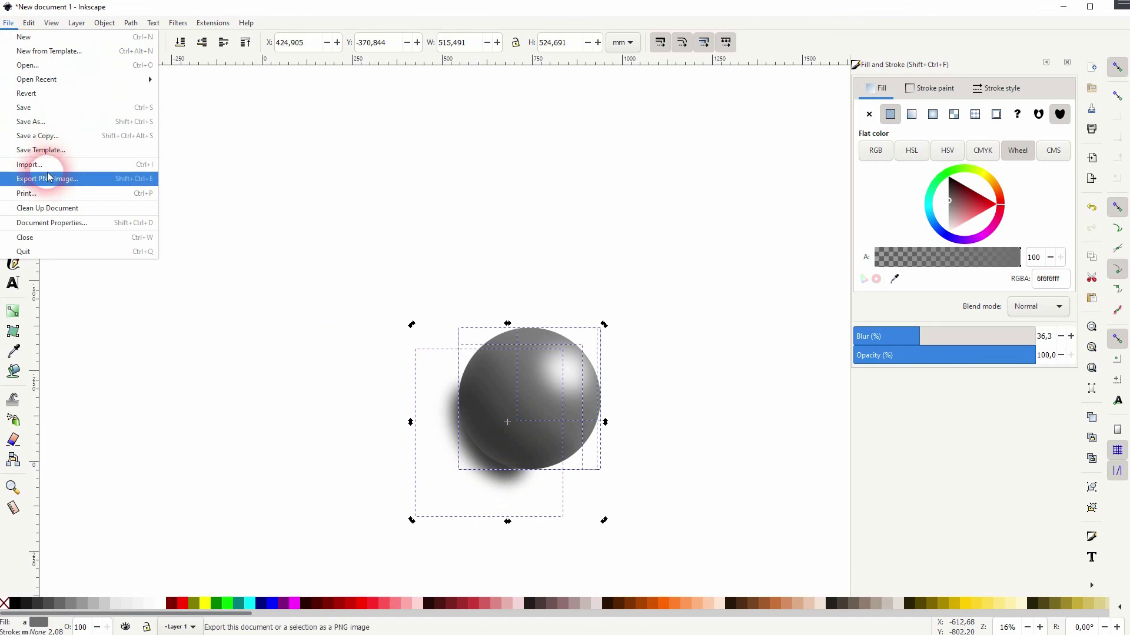
# Dismiss the File menu and close the Fill and Stroke dock
pyautogui.click(706, 332)
pyautogui.click(732, 404)
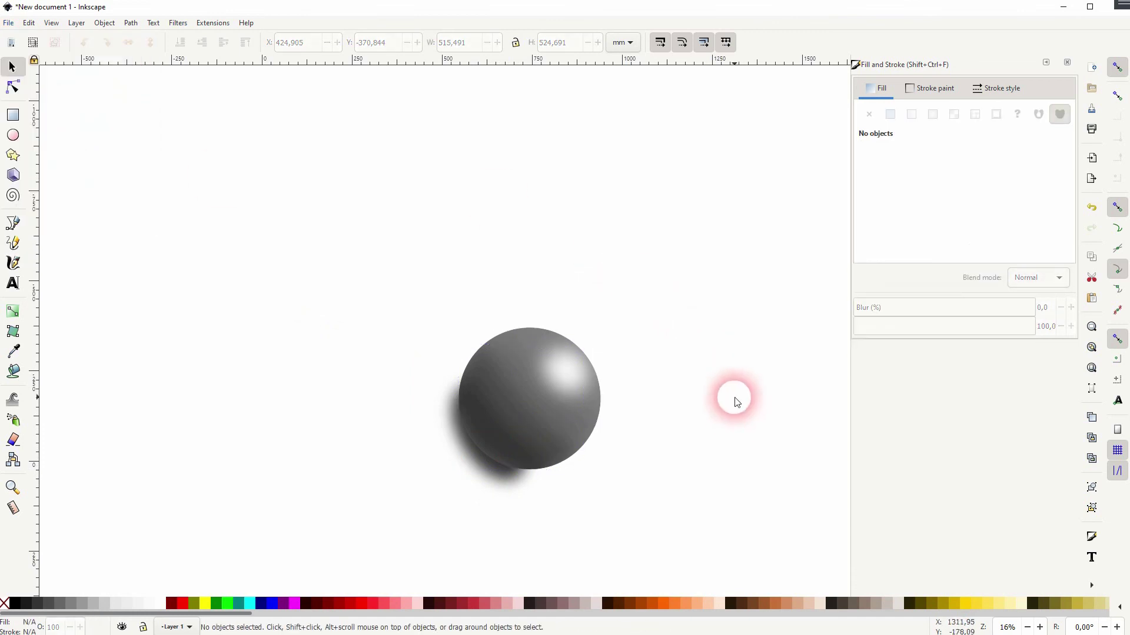
pyautogui.click(1066, 64)
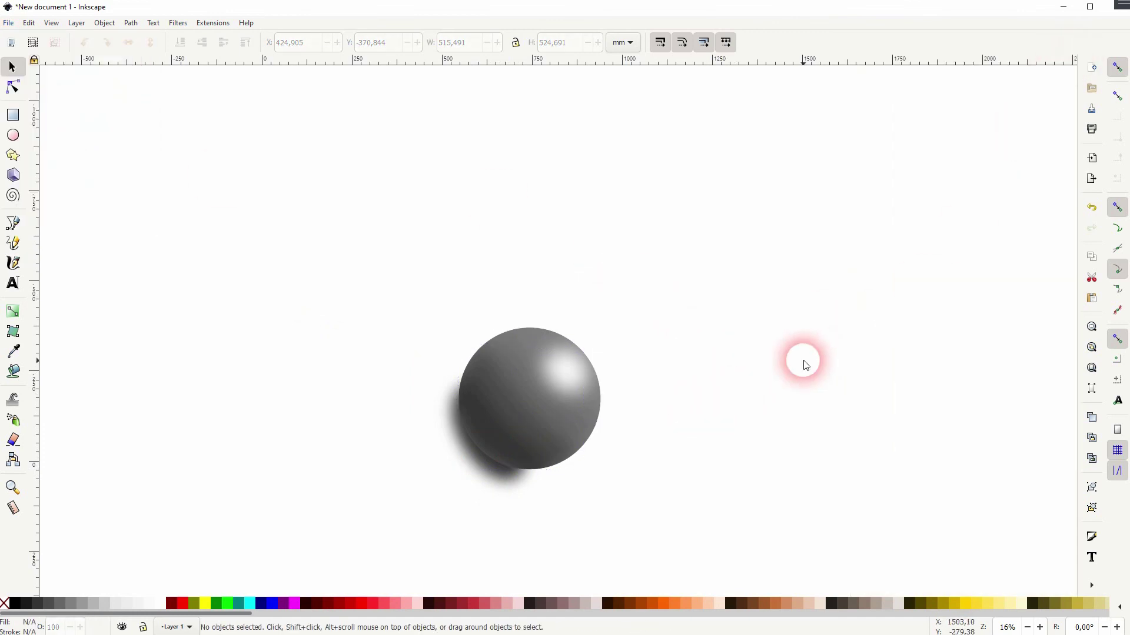
# Rotate the whole ball about -53° so the highlight sits on top and the shadow underneath
pyautogui.hotkey('ctrl', 'a')
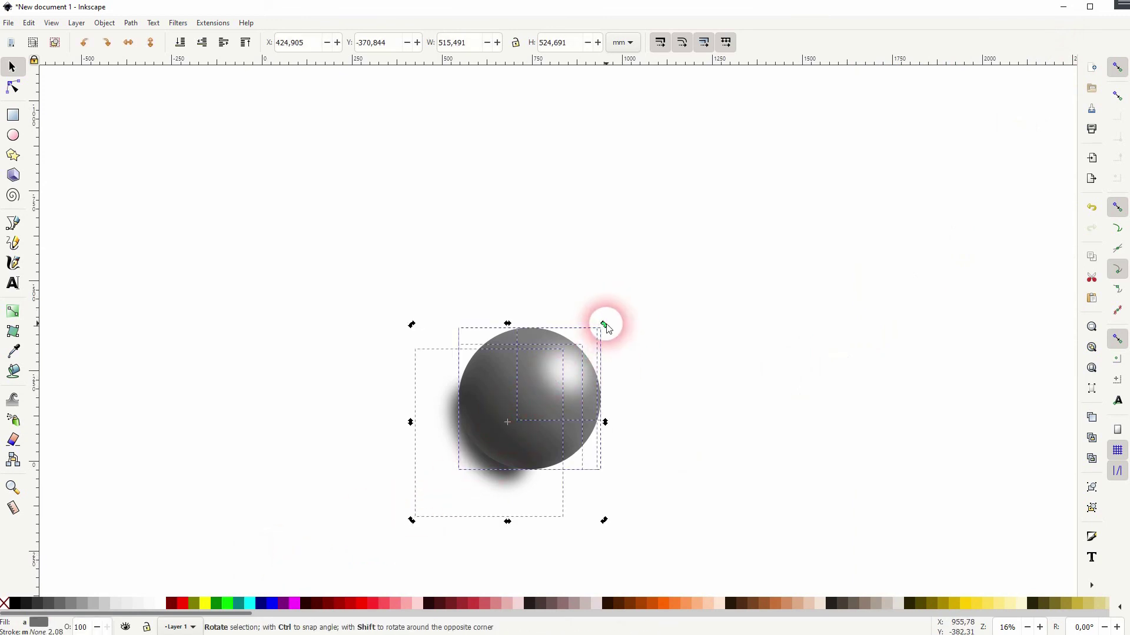
pyautogui.moveTo(605, 327); pyautogui.dragTo(503, 295)
pyautogui.click(716, 382)
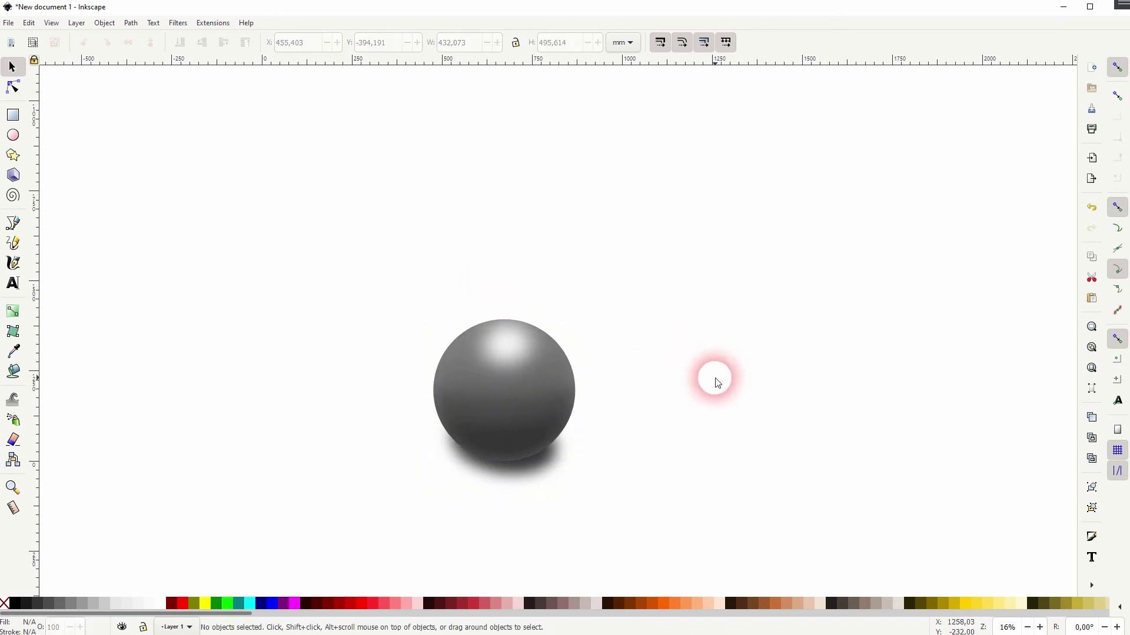